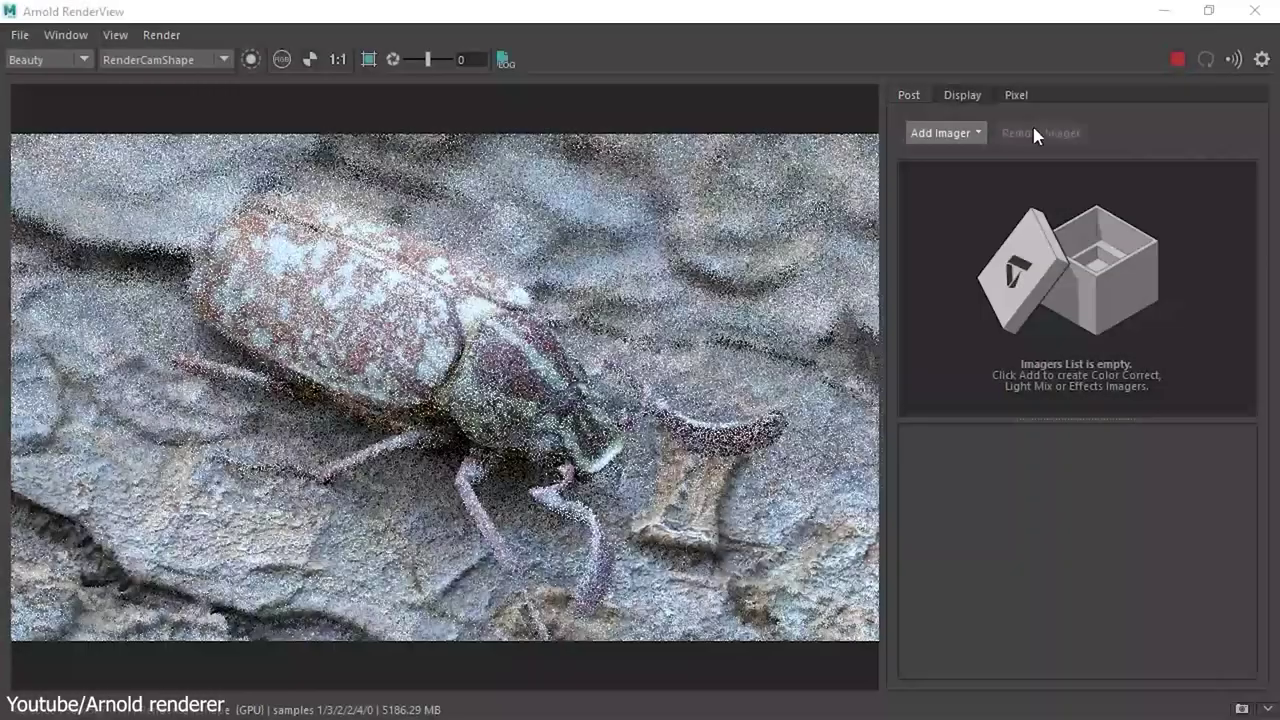
# Step: Add a Denoiser Oidn imager to the beetle render, disable it to compare, then add Exposure to the room render
pyautogui.click(962, 133)
pyautogui.click(985, 216)
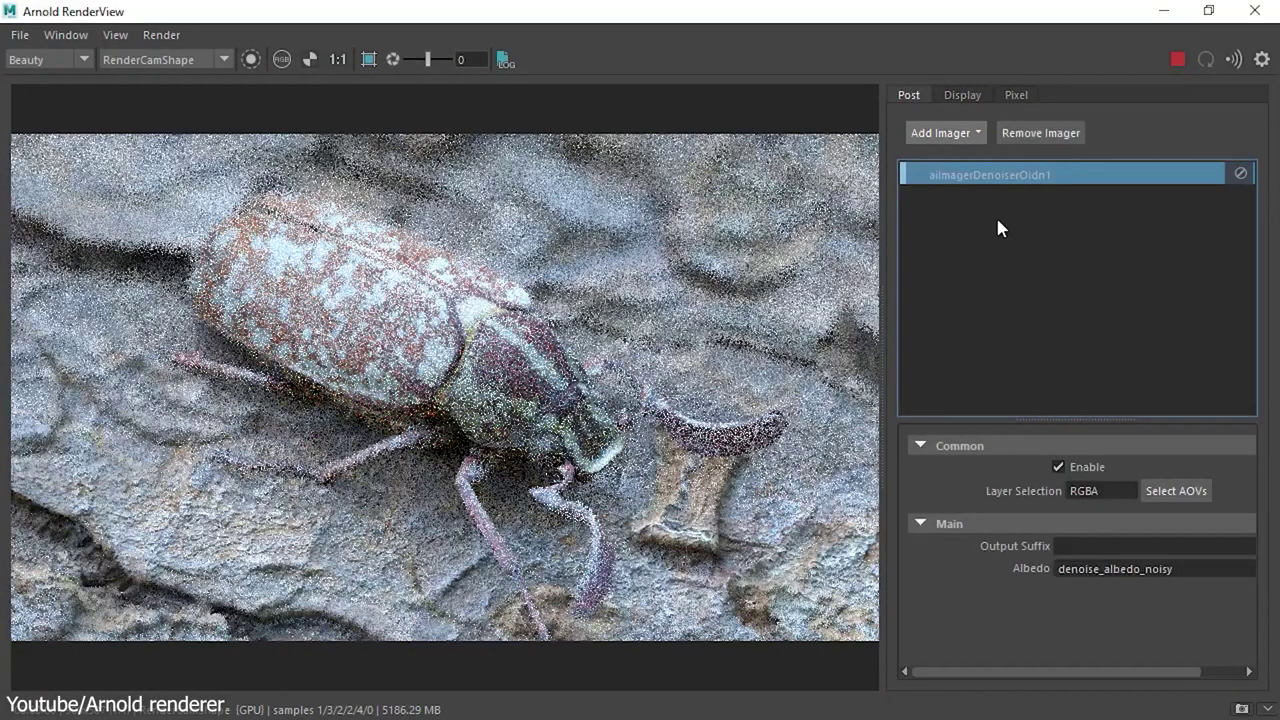
pyautogui.click(1240, 174)
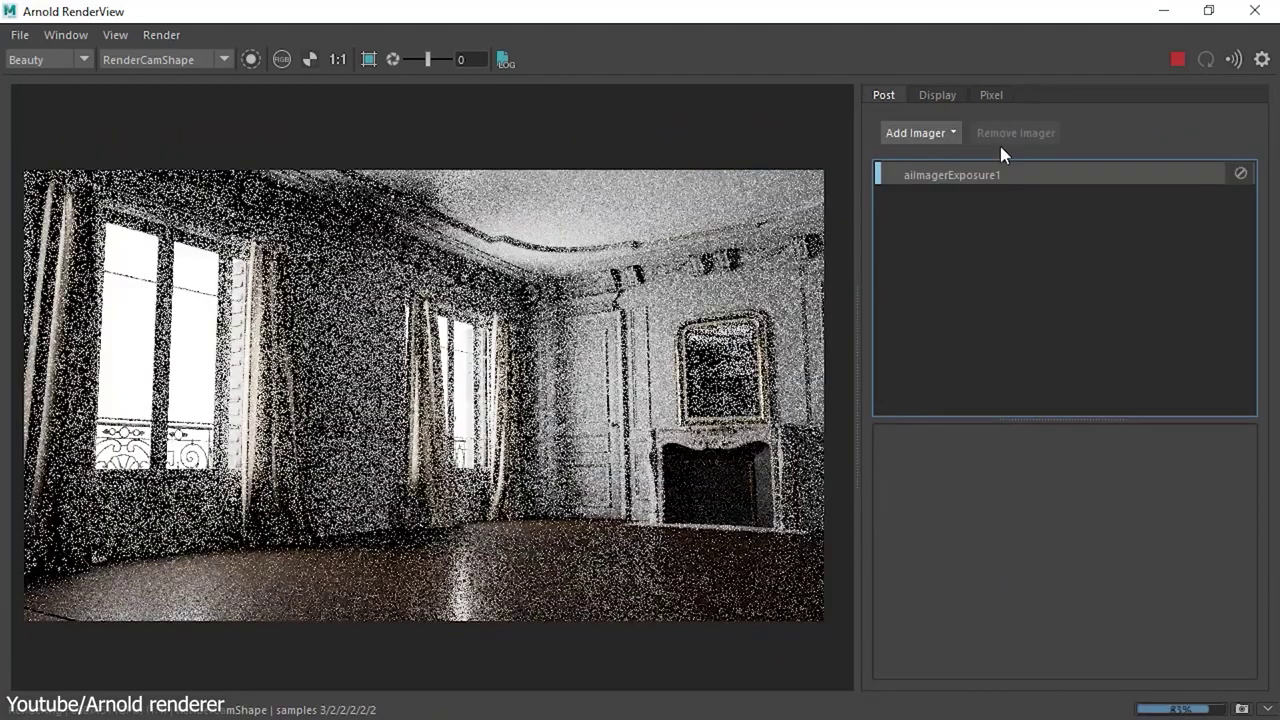
pyautogui.click(920, 133)
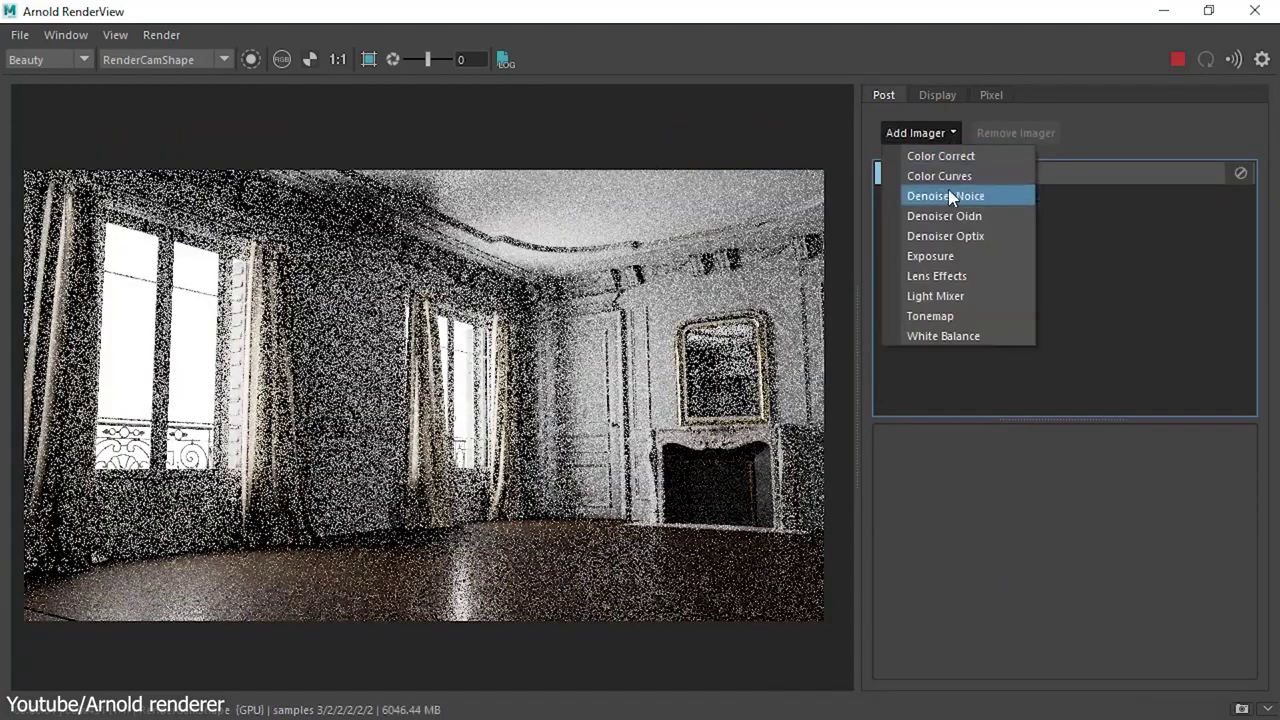
pyautogui.click(943, 254)
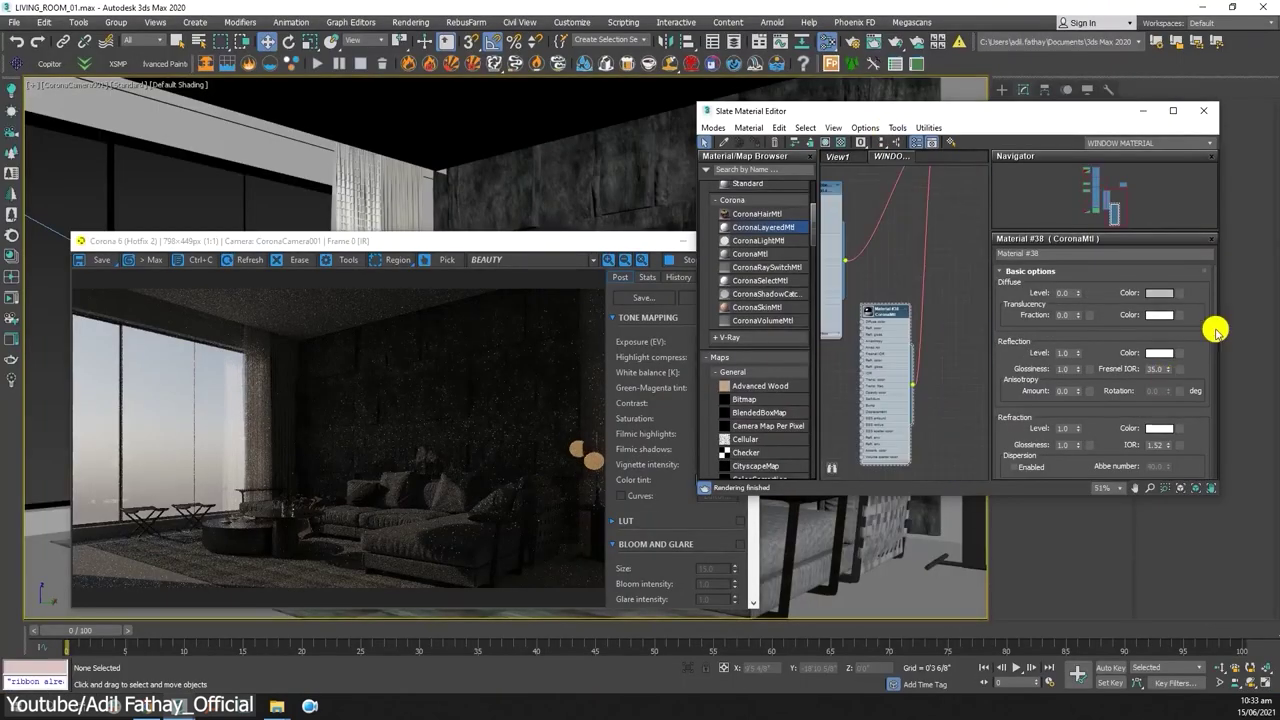
# Step: Scroll the Slate Material Editor down toward the window CoronaMtl's Fresnel IOR spinner
pyautogui.scroll(-1, 1130, 340)
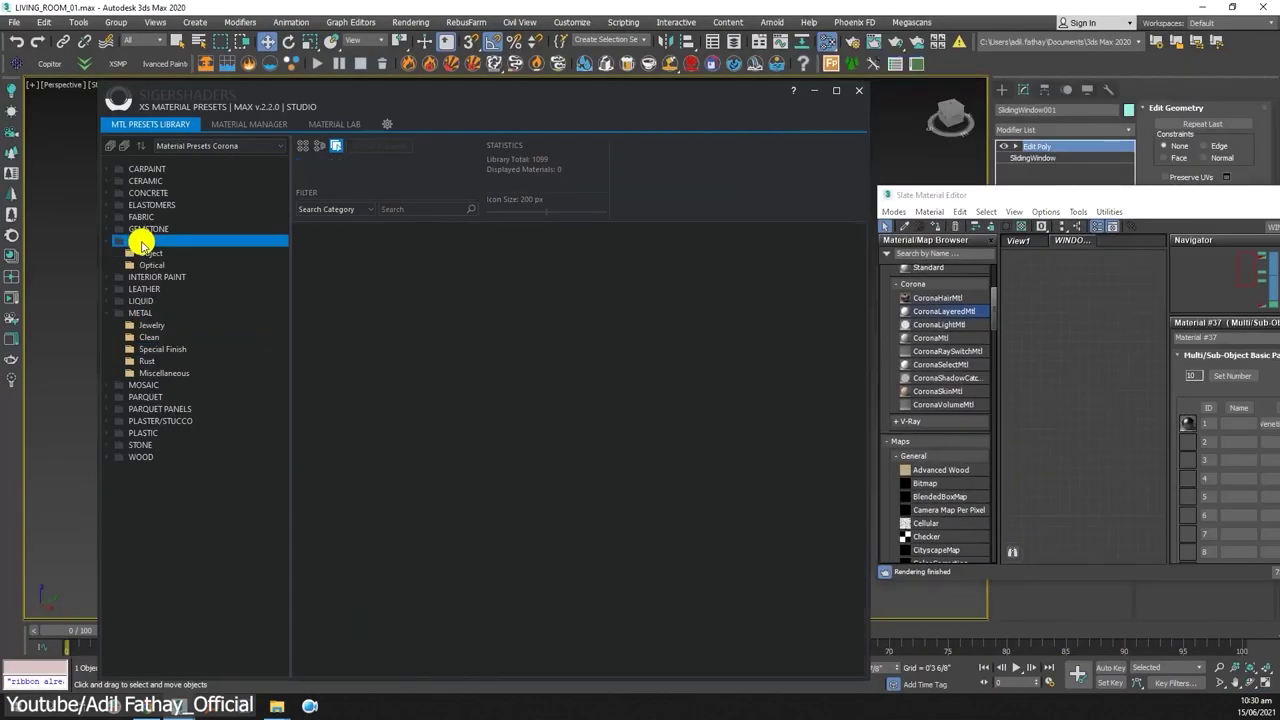
# Step: Load the Glass Optical Barium Crown 1 preset from XS Material Presets into Slate
pyautogui.click(443, 271)
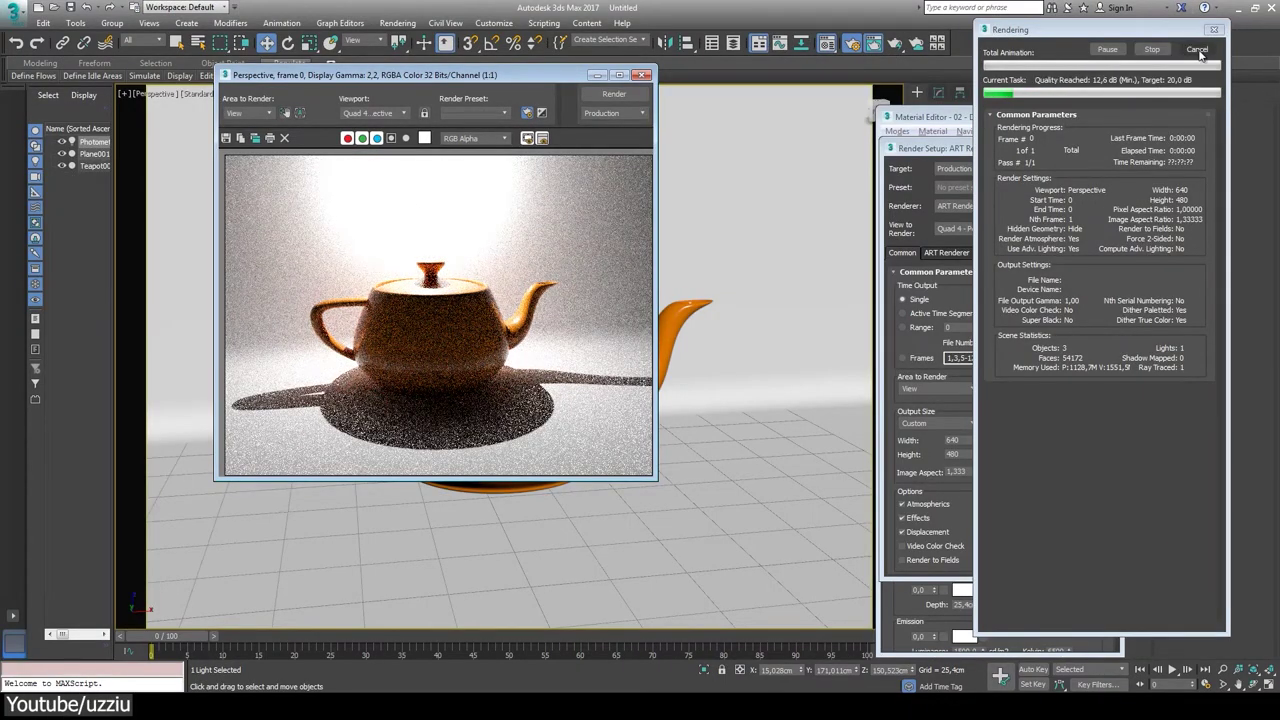
# Step: Re-render the still life under the green spot light, then scrub the well scene from frame 50 to 88
pyautogui.click(1197, 50)
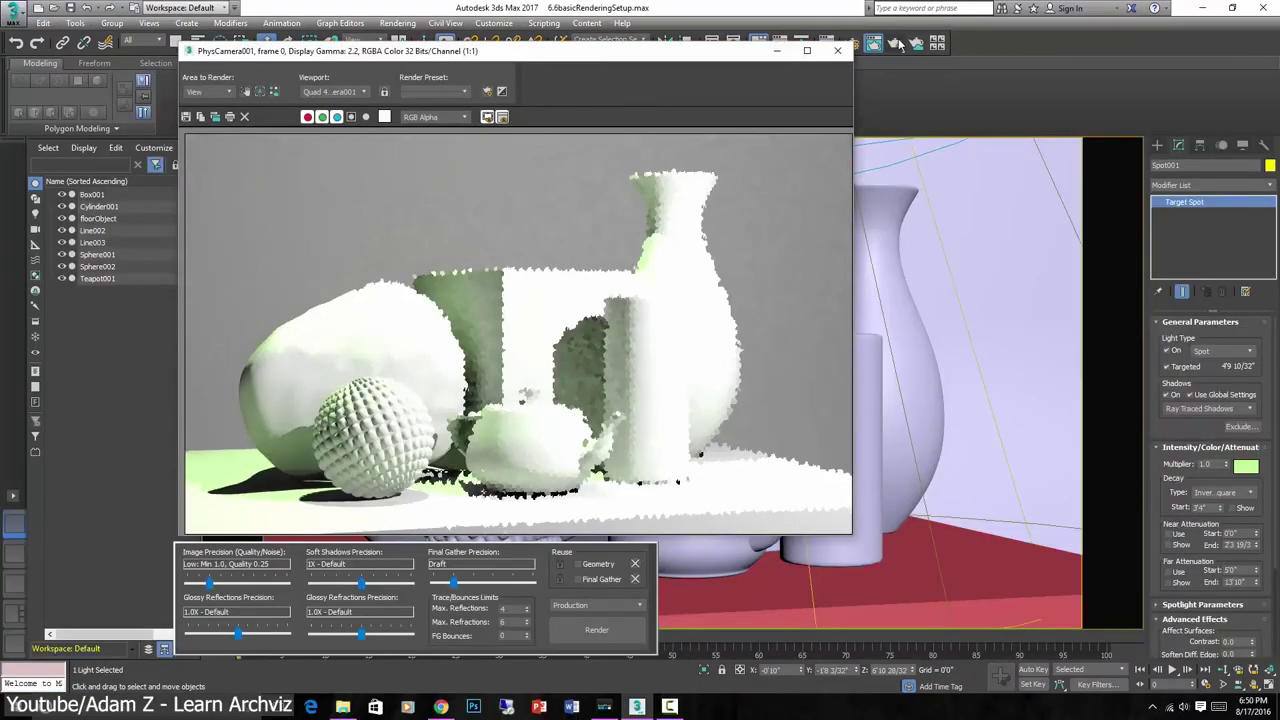
pyautogui.click(895, 44)
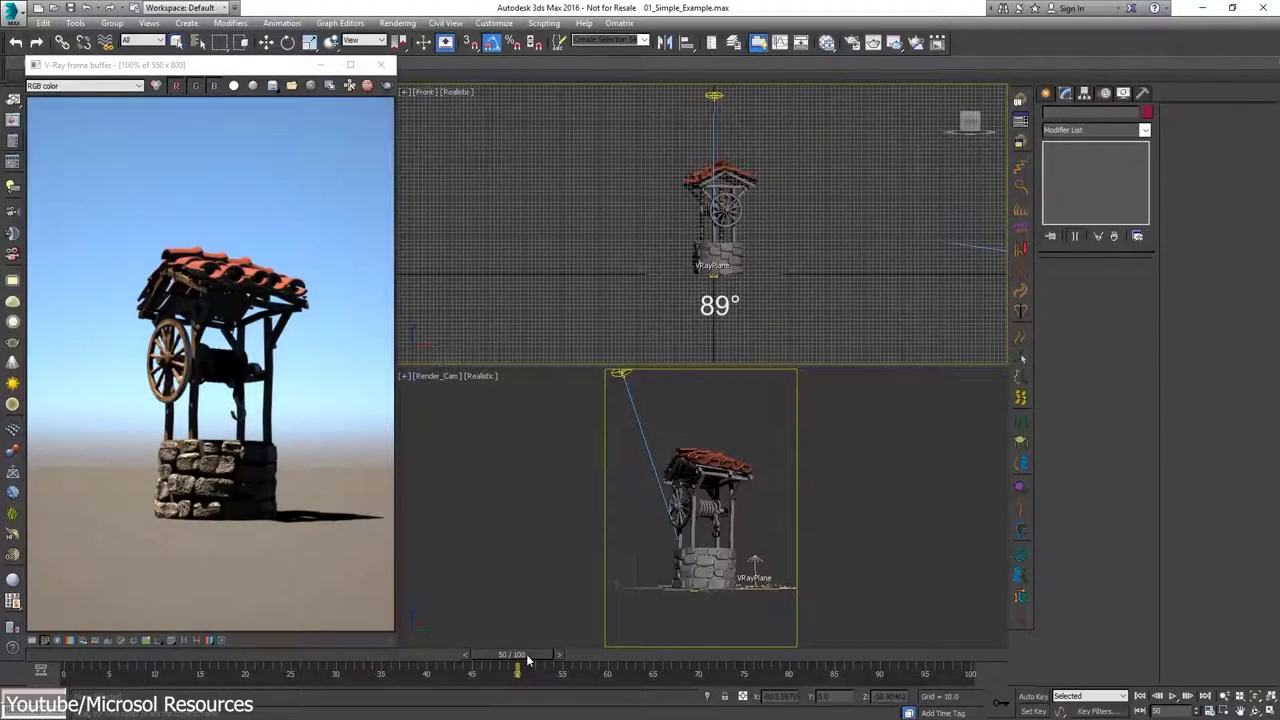
pyautogui.moveTo(526, 654); pyautogui.dragTo(882, 672)
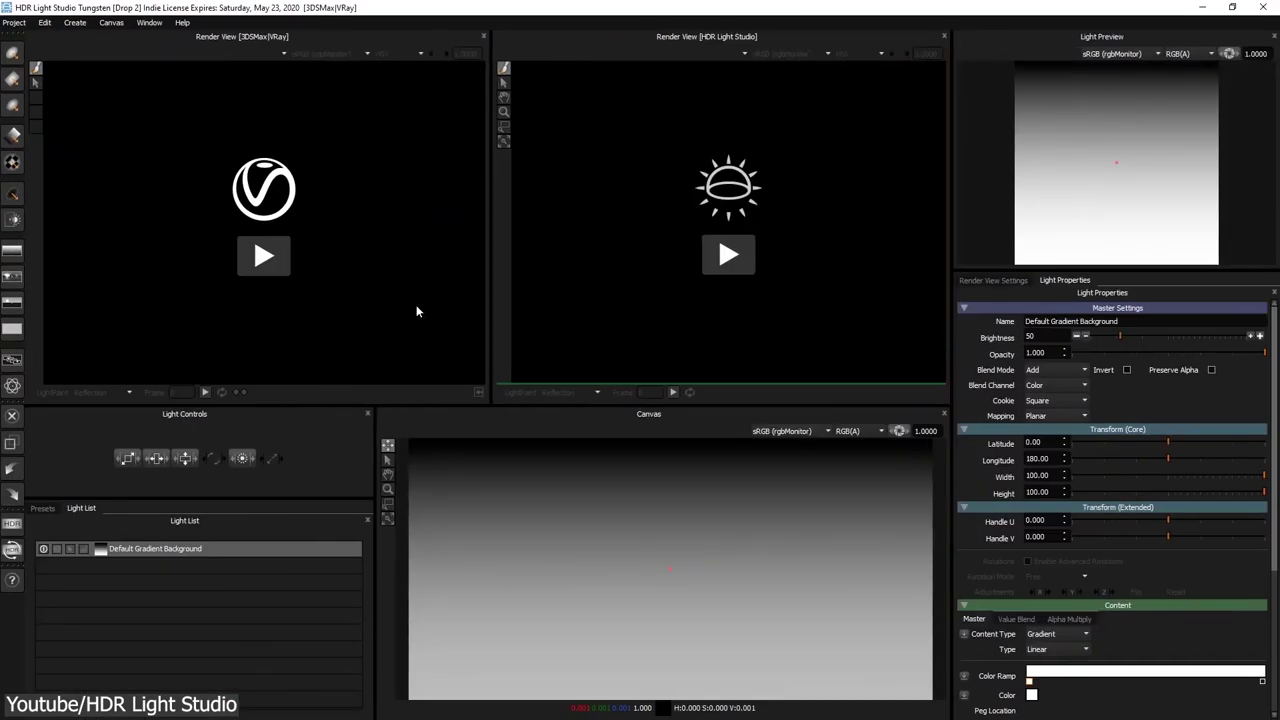
# Step: Start both renders, place a Large Rect Softbox by its teapot reflection and make it an area light
pyautogui.click(272, 262)
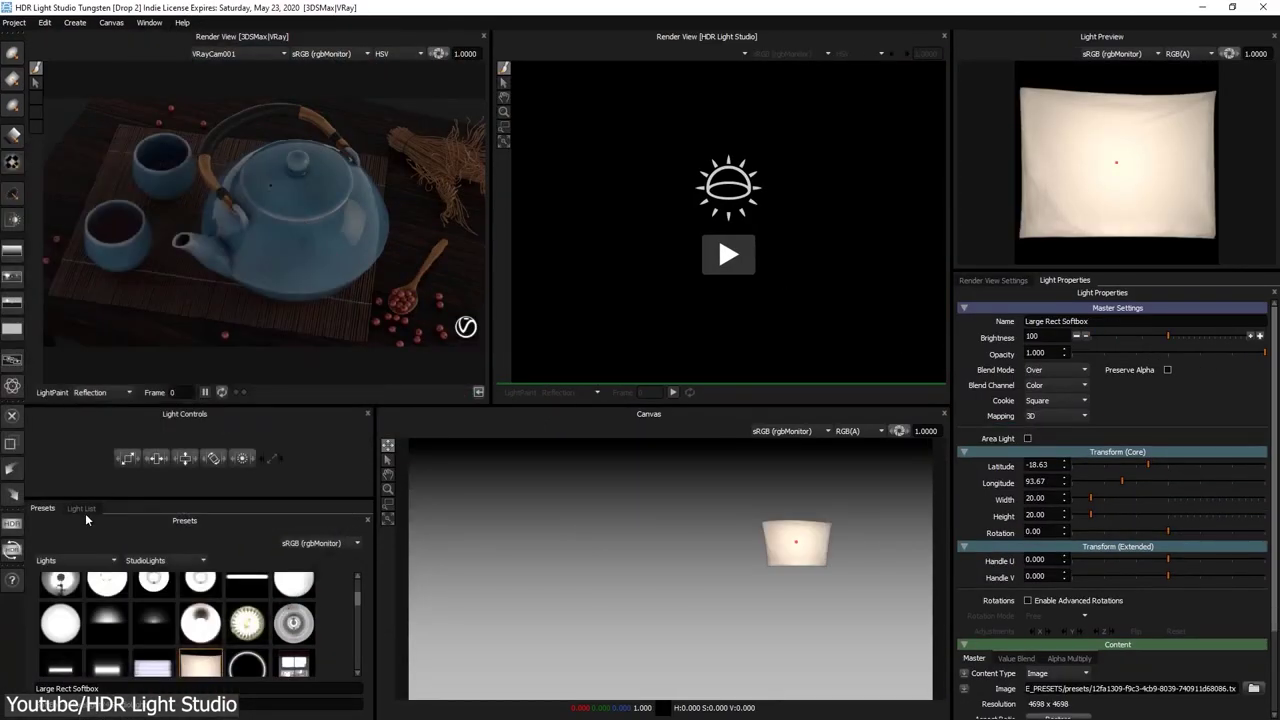
pyautogui.click(82, 509)
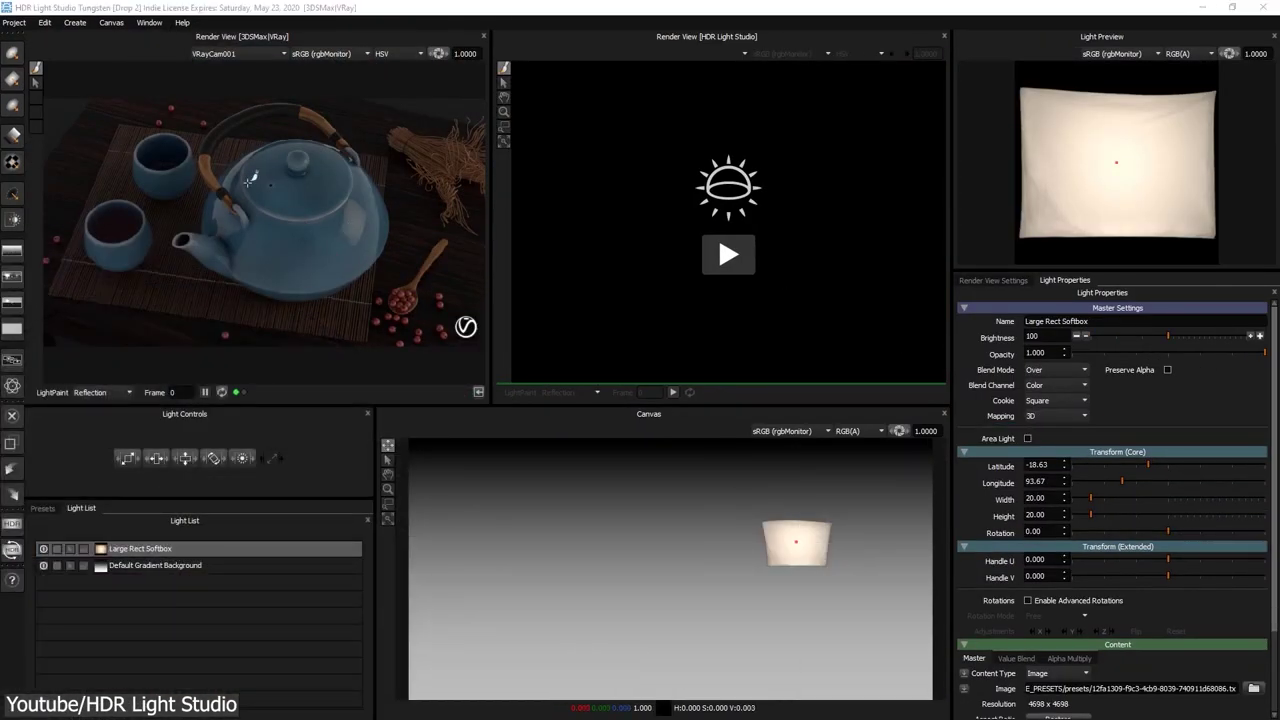
pyautogui.click(742, 246)
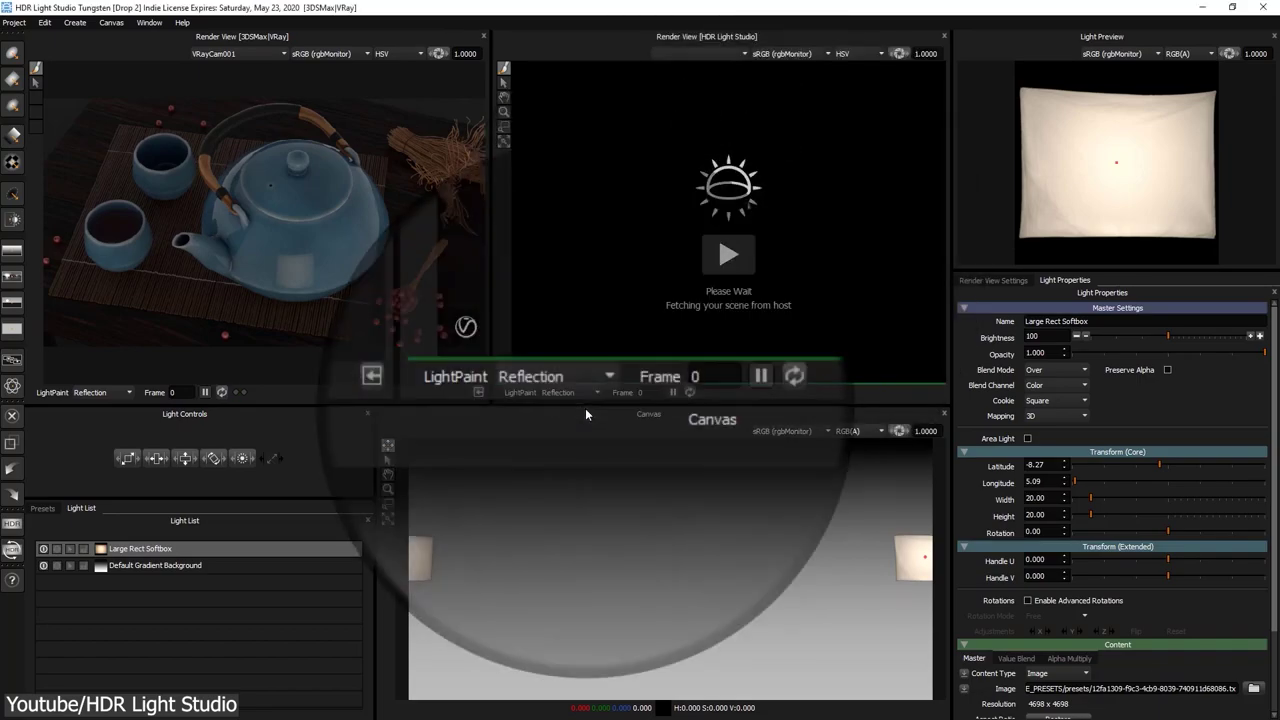
pyautogui.click(829, 229)
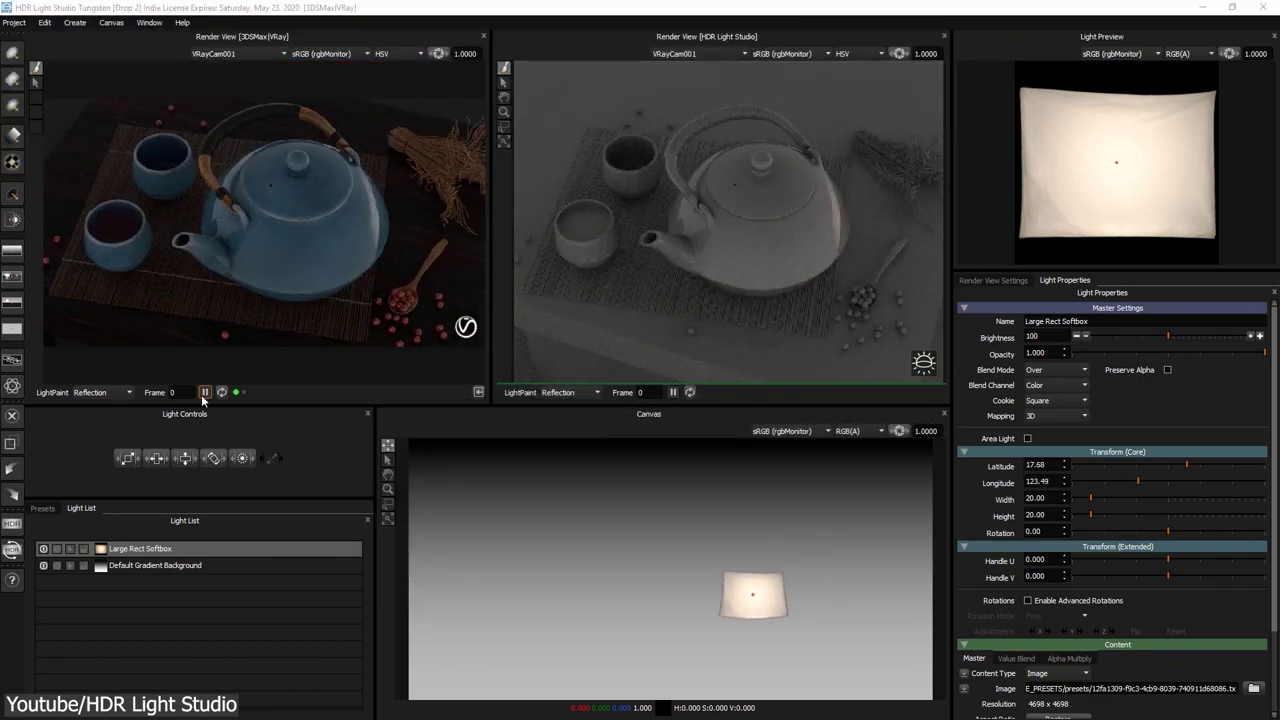
pyautogui.click(1027, 438)
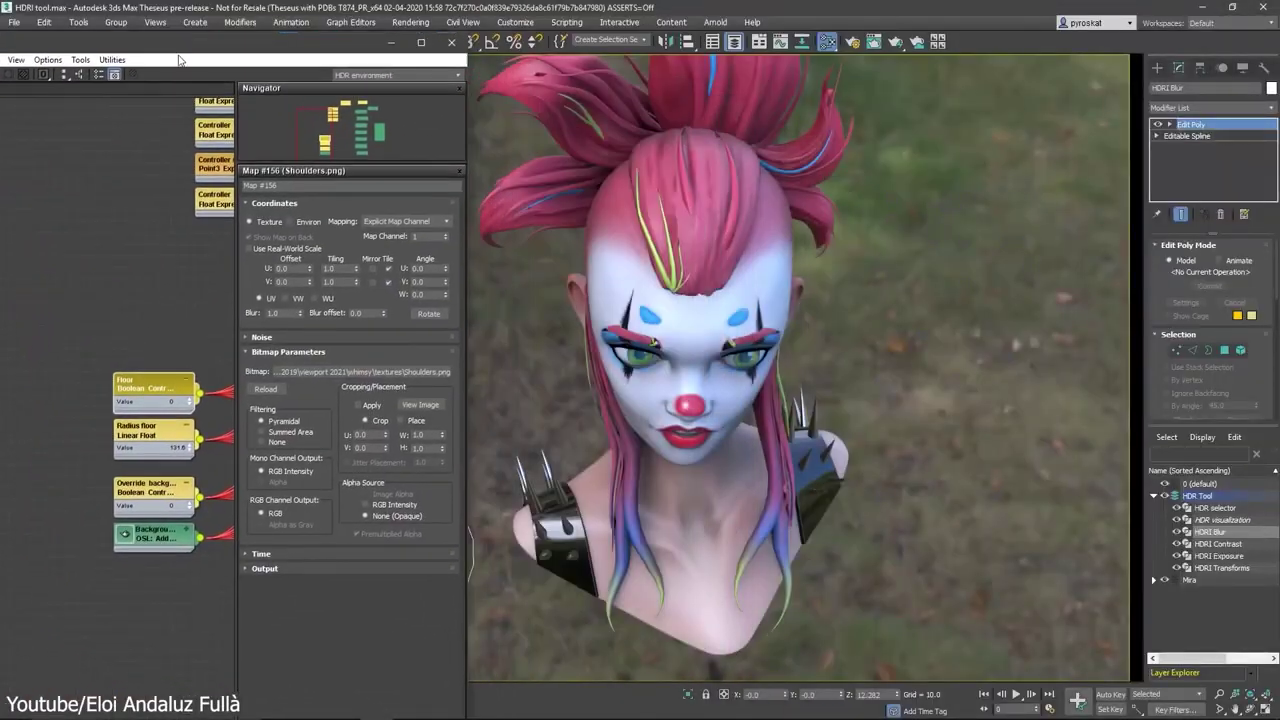
# Step: Set the HDRI floor radius to 206.6 and rotate the bust's environment to a wooden-floor interior HDRI
pyautogui.moveTo(157, 385); pyautogui.dragTo(77, 345, button='middle')
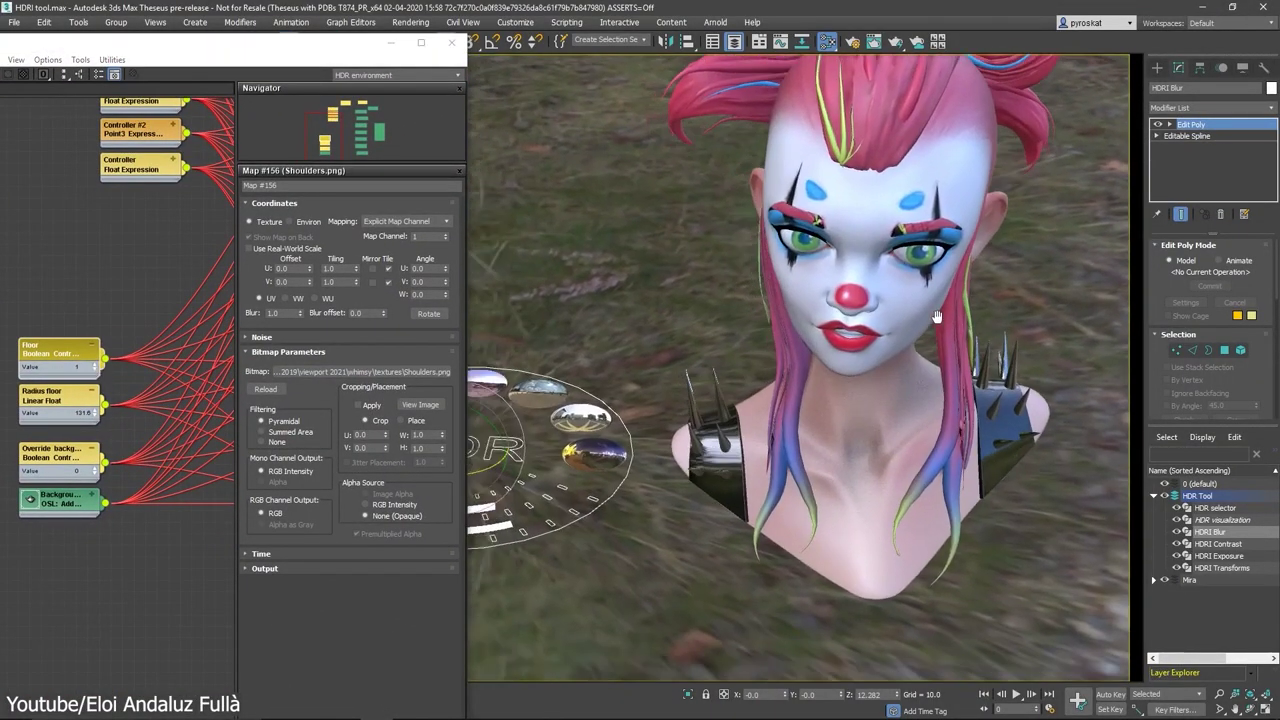
pyautogui.moveTo(97, 417); pyautogui.dragTo(104, 404)
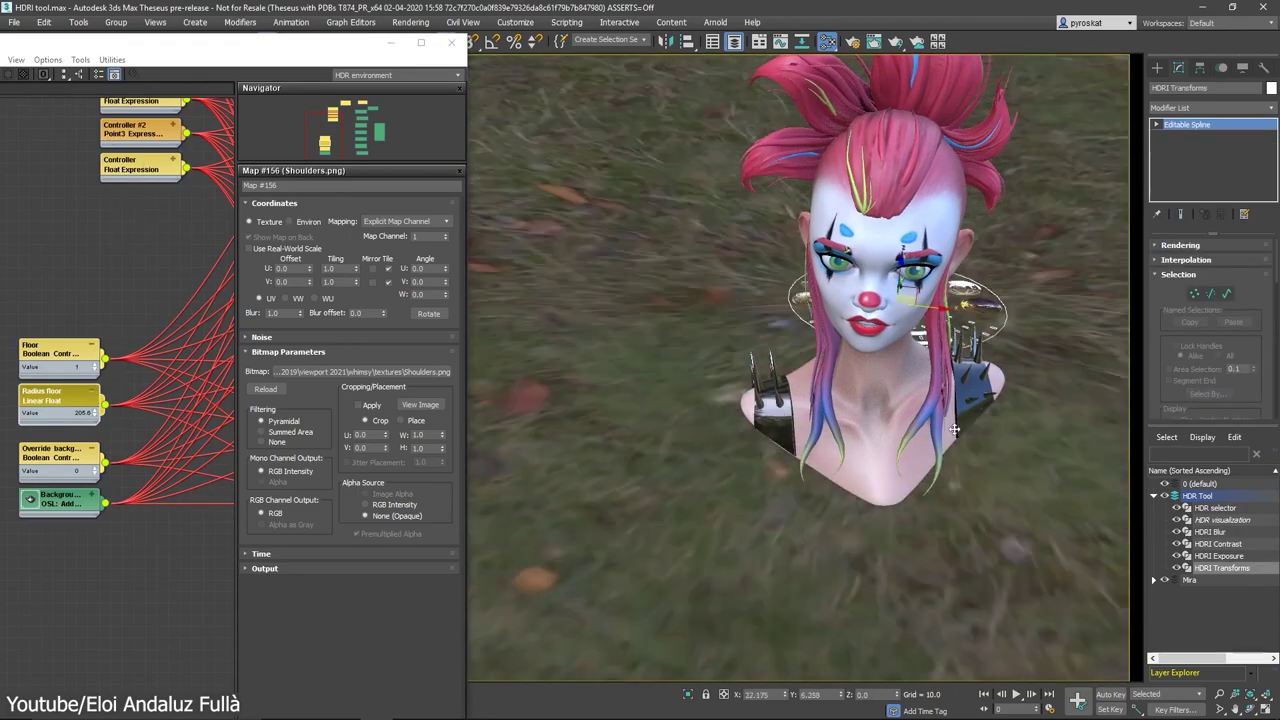
pyautogui.keyDown('alt'); pyautogui.moveTo(796, 451); pyautogui.dragTo(636, 468, button='middle'); pyautogui.keyUp('alt')
pyautogui.moveTo(636, 468); pyautogui.dragTo(913, 398)
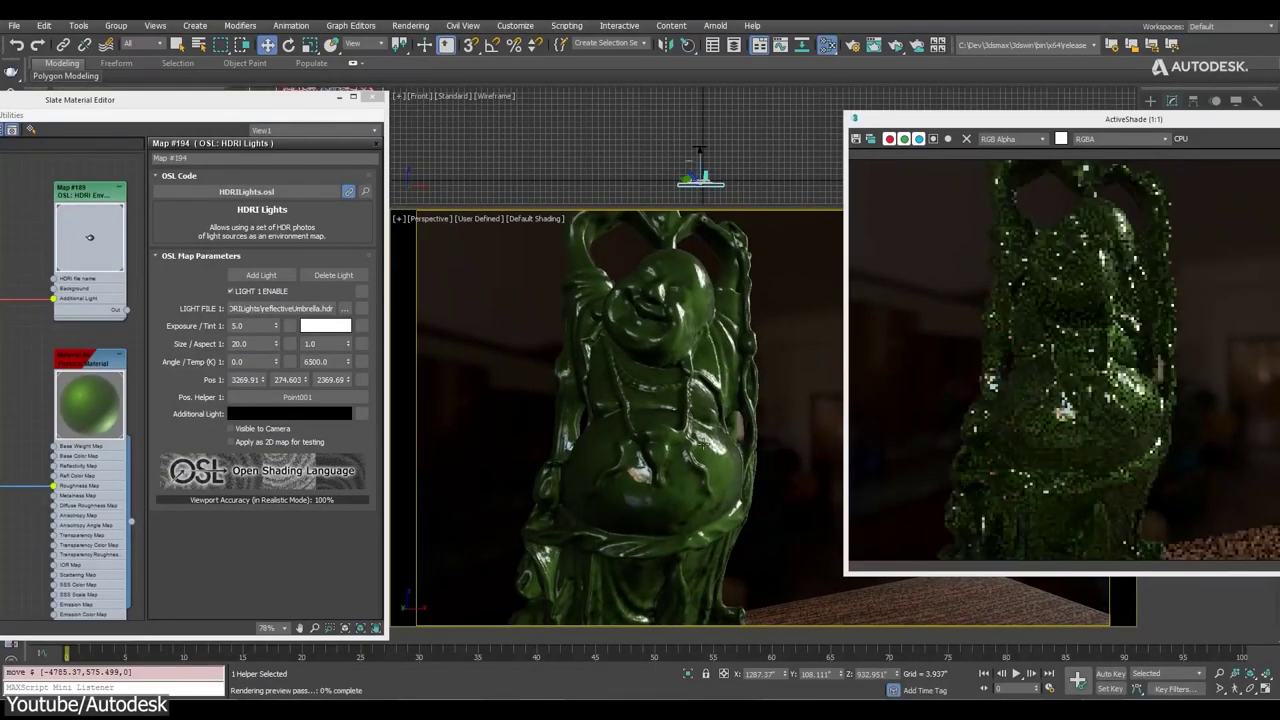
# Step: Raise the HDRI Lights Exposure / Tint spinner and lower Angle / Temp (K) to 3140
pyautogui.scroll(10, 703, 438)
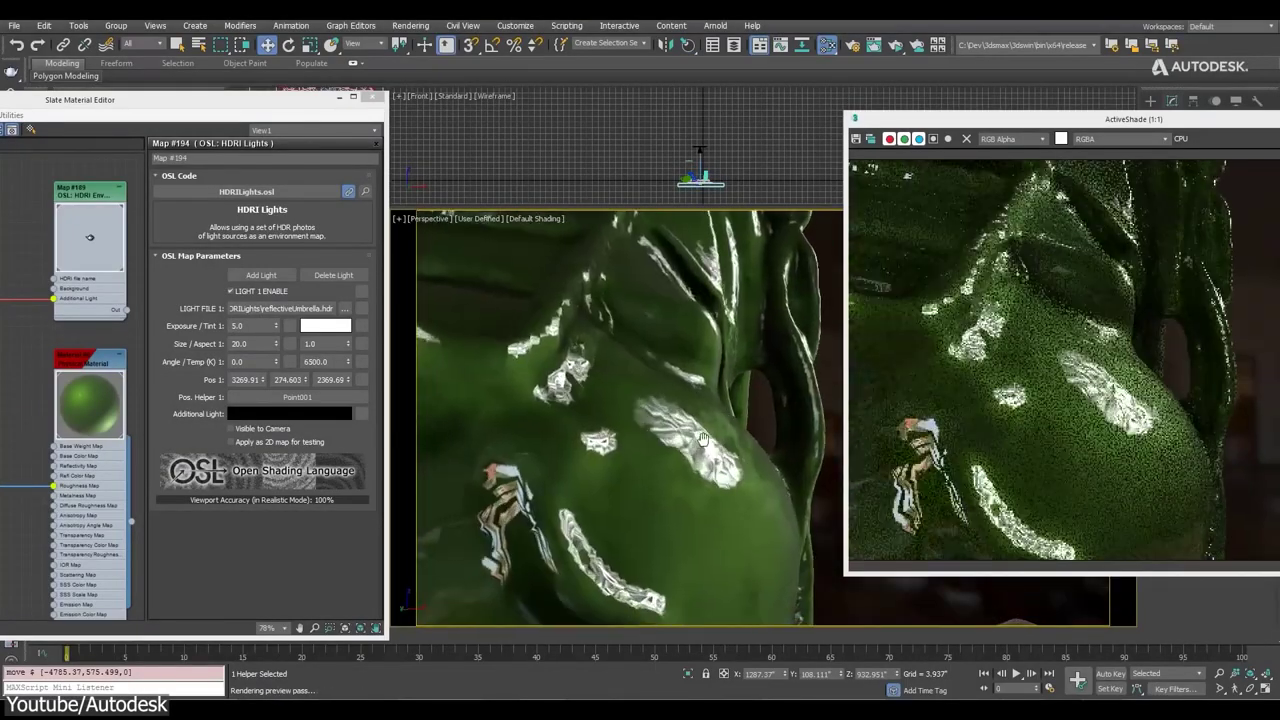
pyautogui.moveTo(275, 326); pyautogui.dragTo(275, 318)
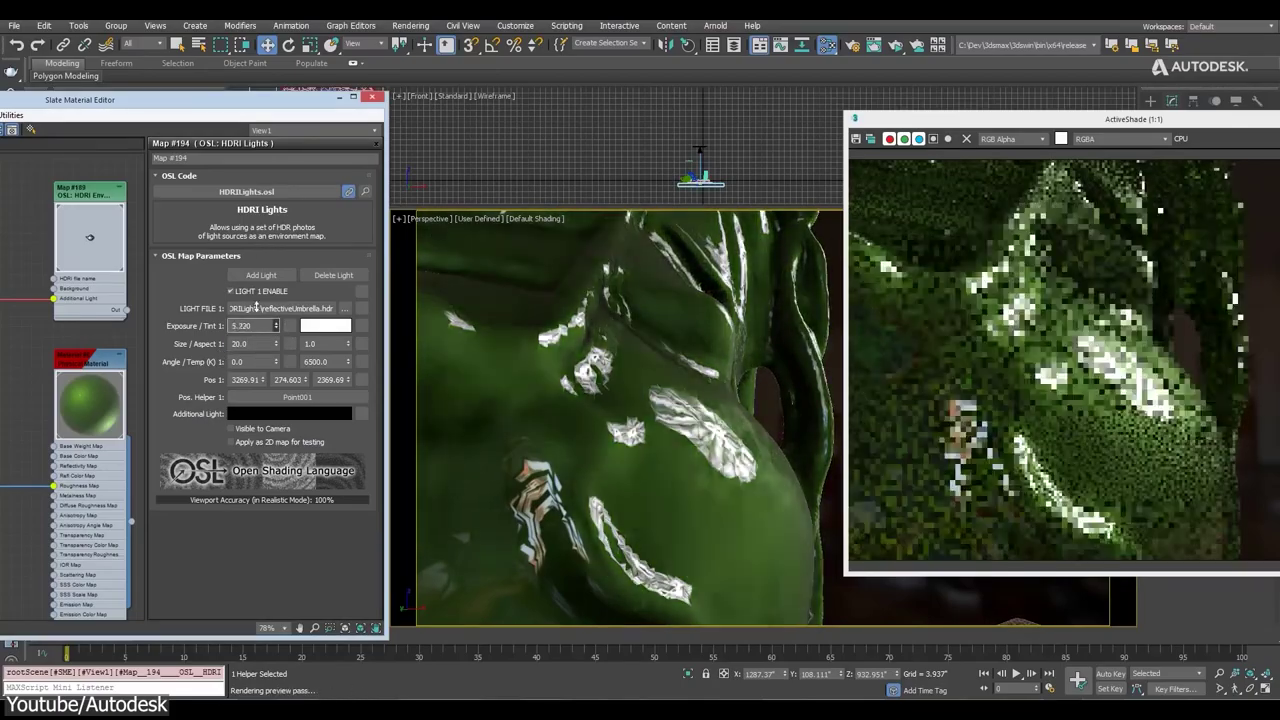
pyautogui.moveTo(348, 361); pyautogui.dragTo(346, 554)
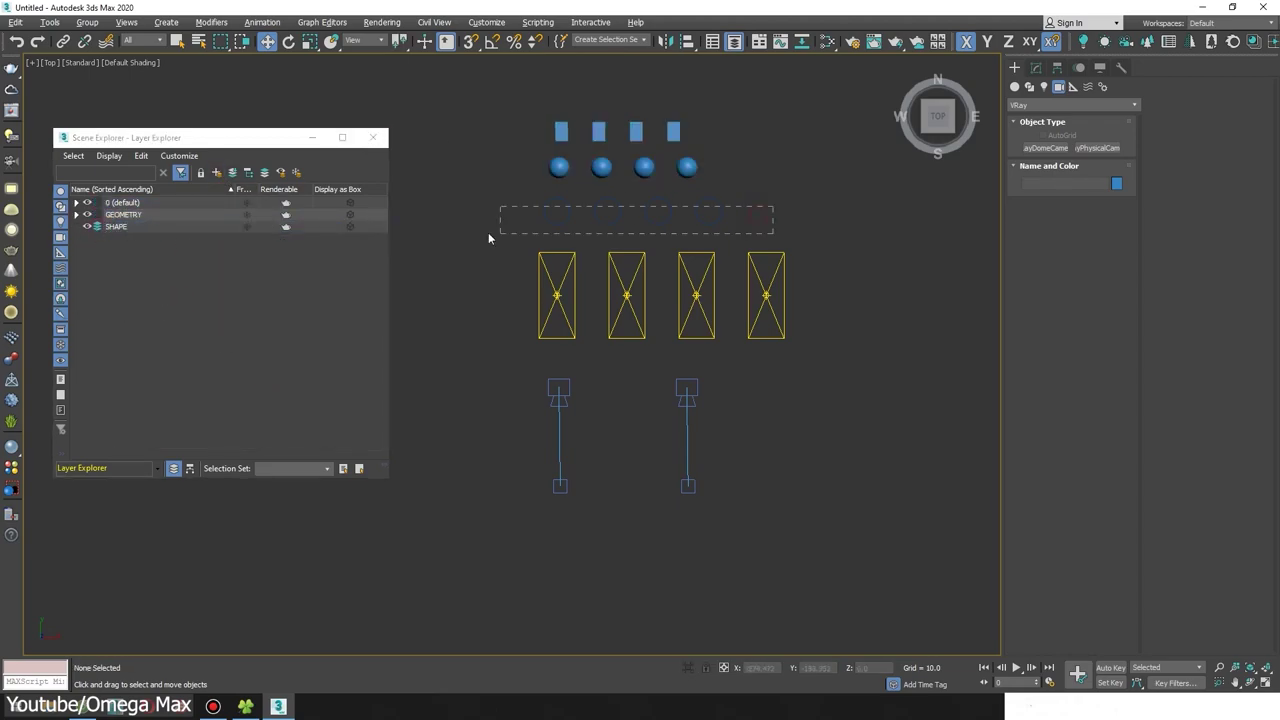
# Step: Marquee-select the row of four circles and expand the 0 (default) layer in Layer Explorer
pyautogui.moveTo(488, 238); pyautogui.dragTo(488, 238)
pyautogui.click(77, 203)
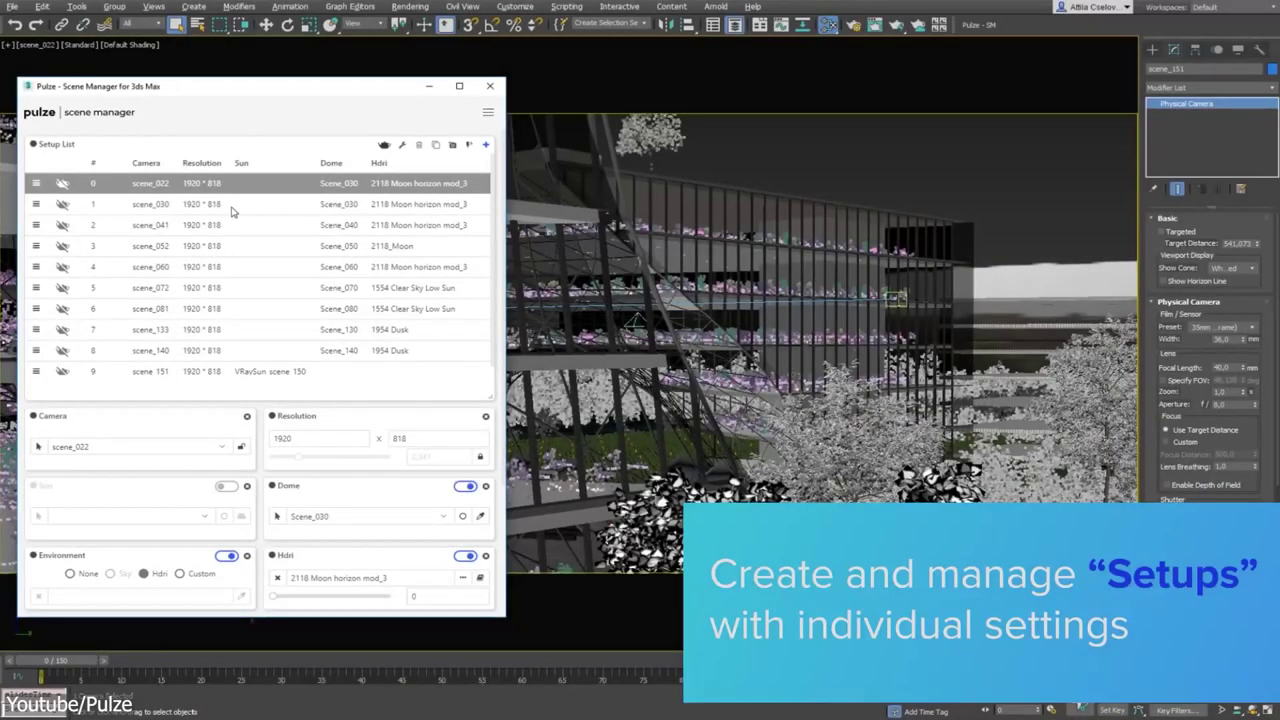
# Step: Pick the scene_151 setup, duplicate it as setup 10 with camera scene_161 and height 610
pyautogui.click(226, 204)
pyautogui.click(226, 246)
pyautogui.click(226, 269)
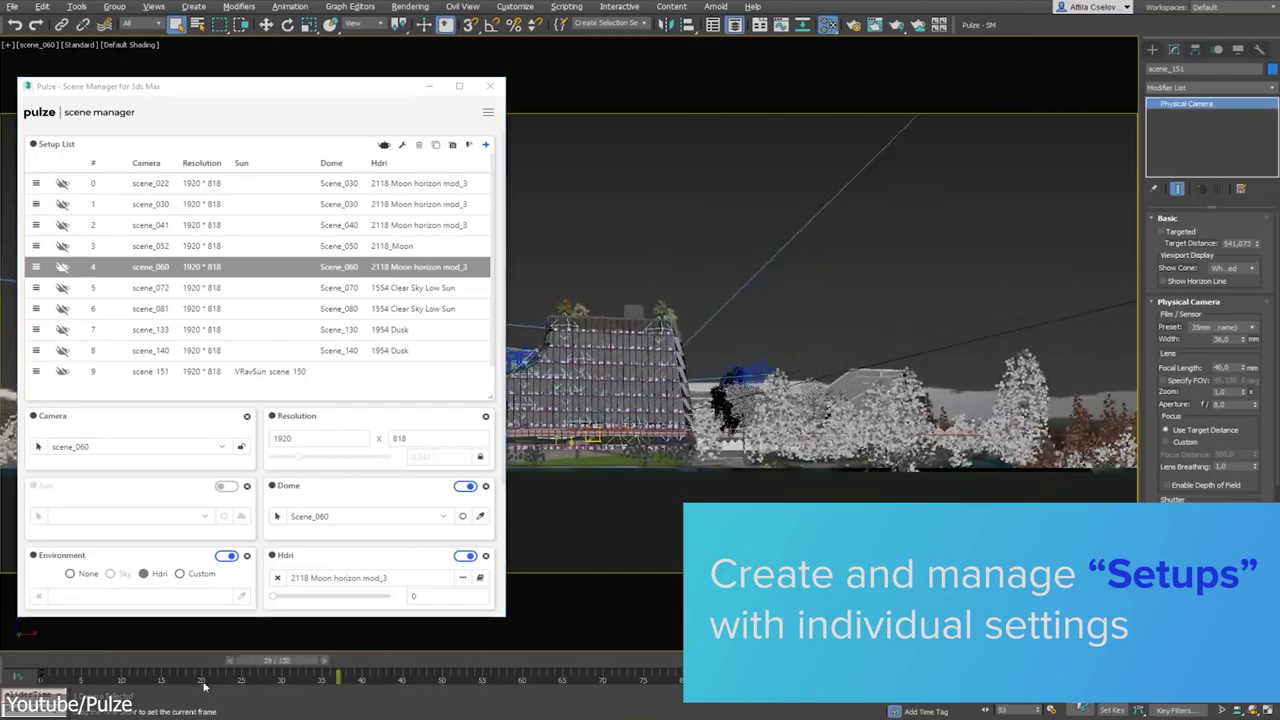
pyautogui.click(166, 371)
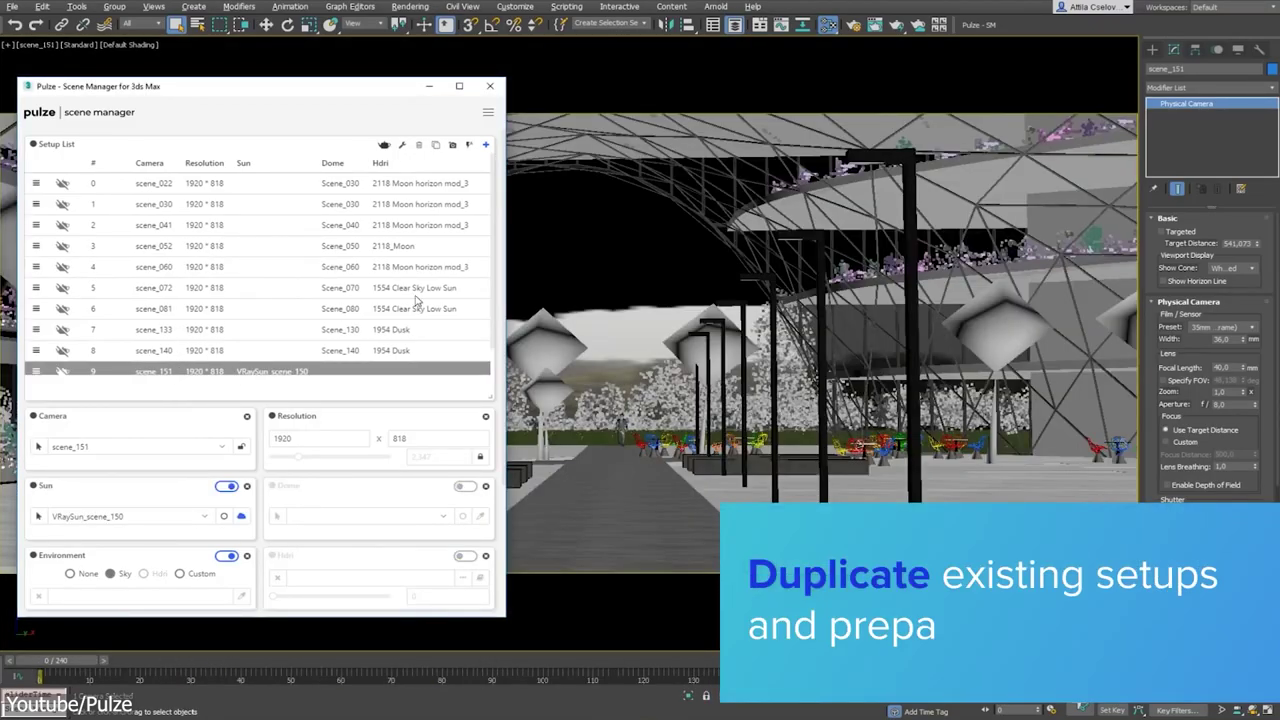
pyautogui.click(435, 145)
pyautogui.click(223, 449)
pyautogui.click(108, 577)
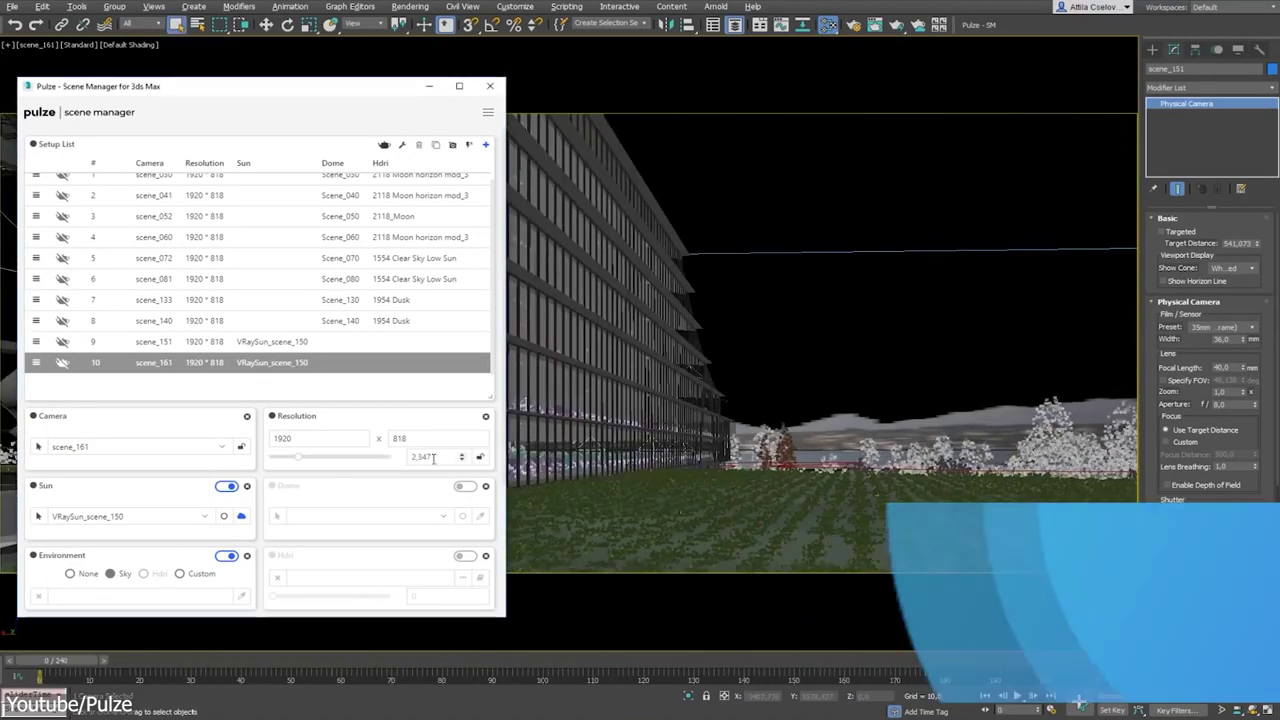
pyautogui.moveTo(298, 457); pyautogui.dragTo(308, 465)
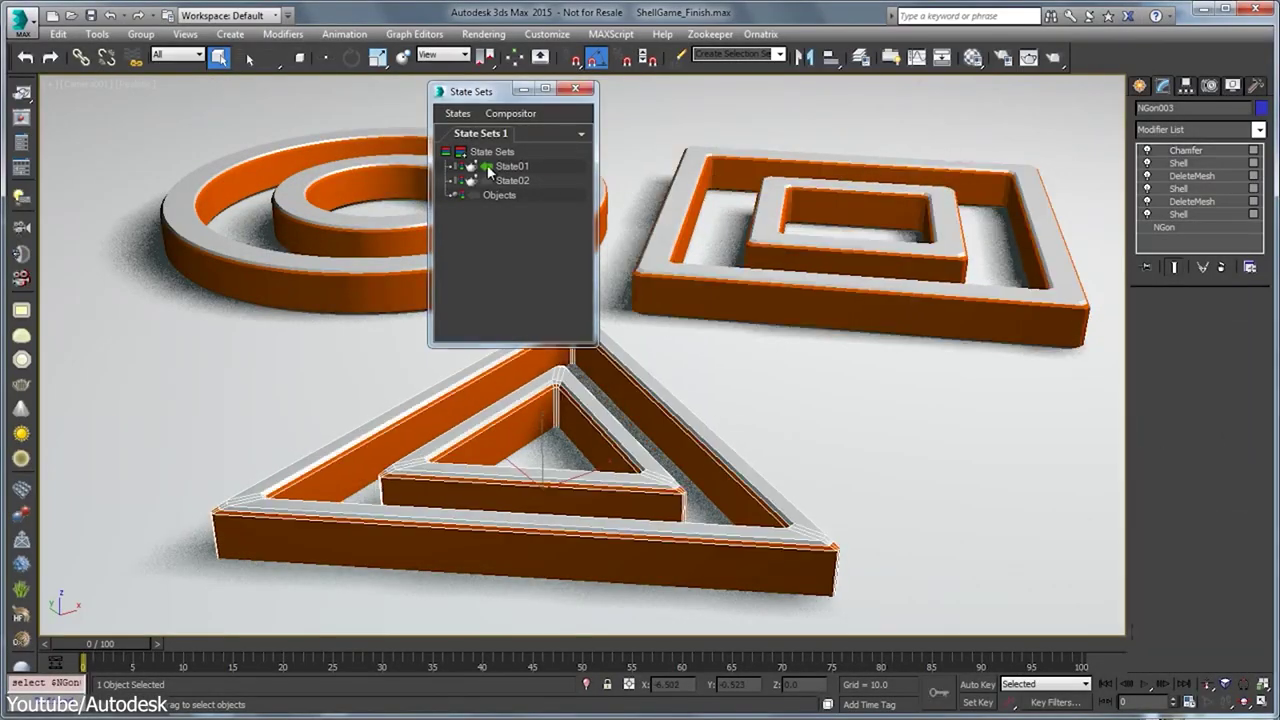
# Step: Activate State01 and then State02 to compare looks, and glance at the state set commands
pyautogui.click(485, 165)
pyautogui.click(480, 181)
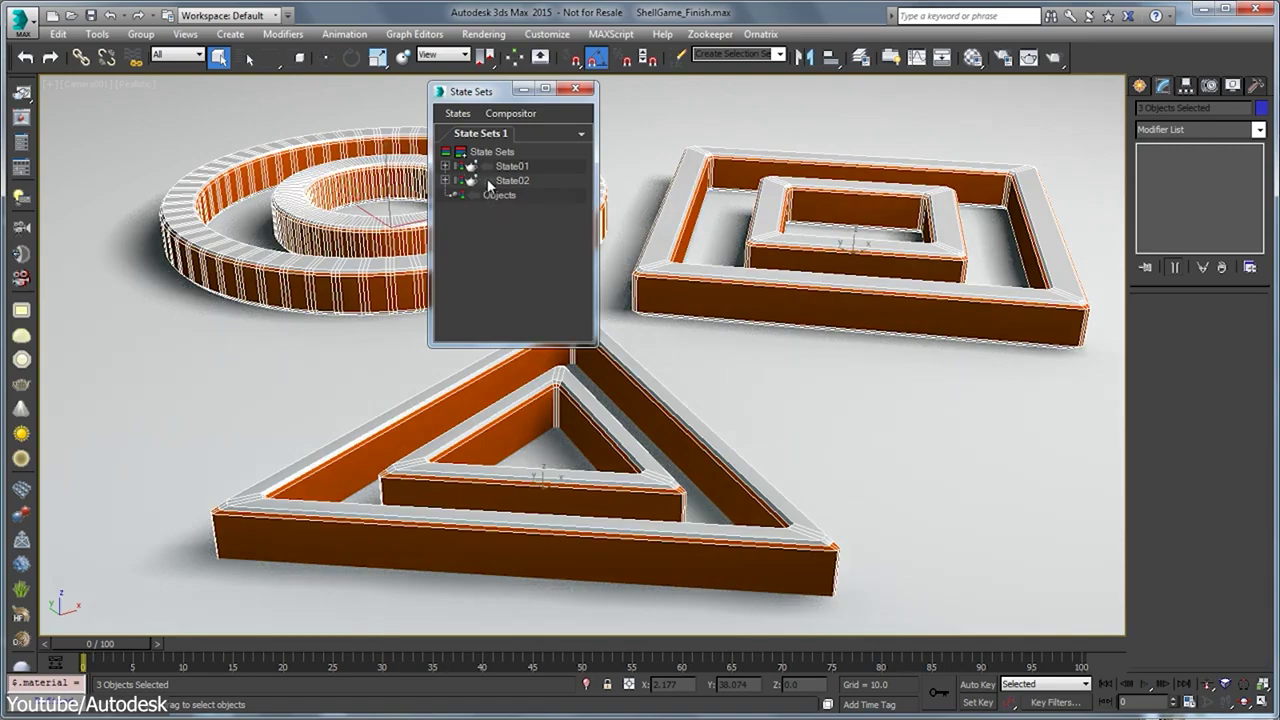
pyautogui.click(457, 113)
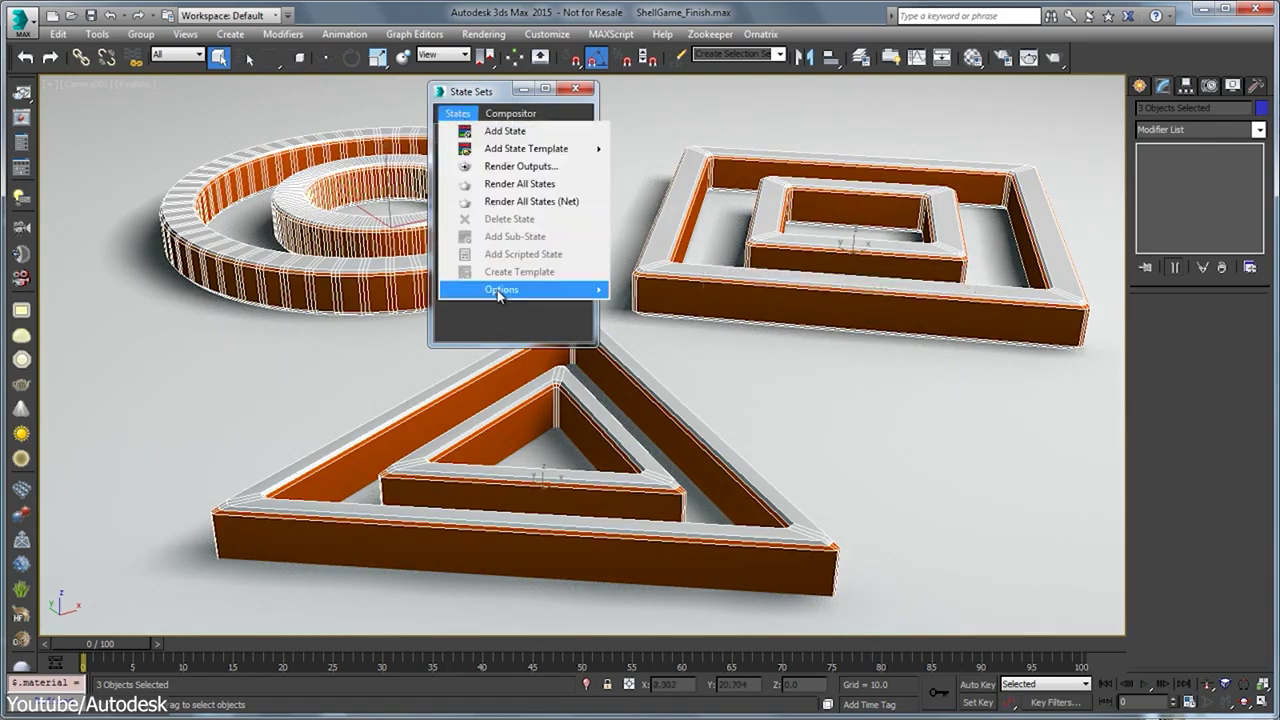
pyautogui.click(671, 327)
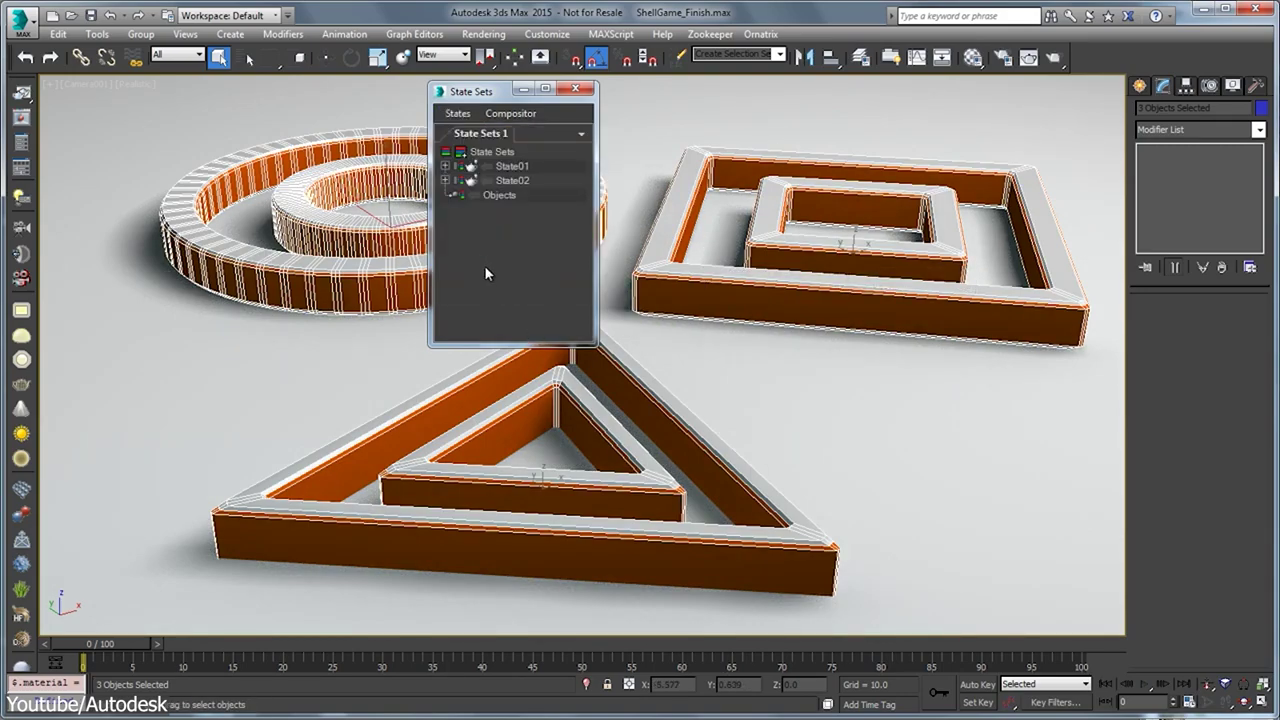
# Step: Rename State01 to Chamfer and start renaming State02
pyautogui.click(445, 166)
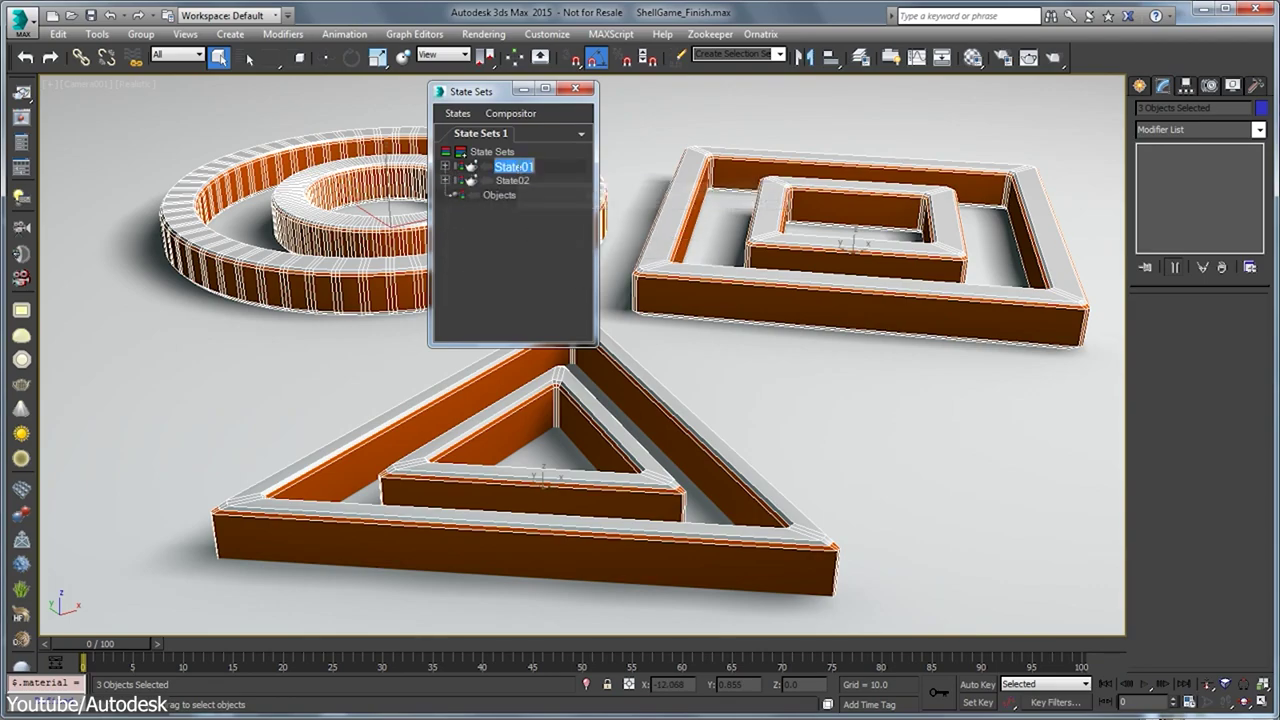
pyautogui.write('anifer')
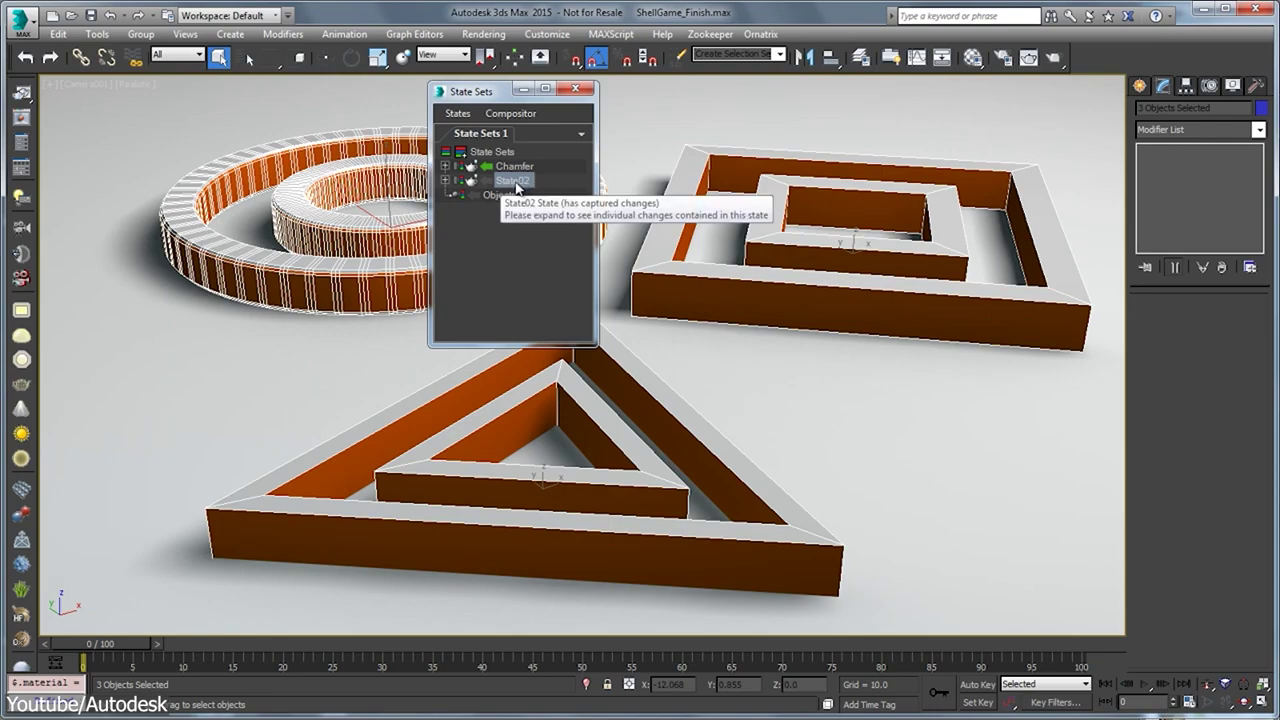
pyautogui.rightClick(517, 188)
pyautogui.click(526, 190)
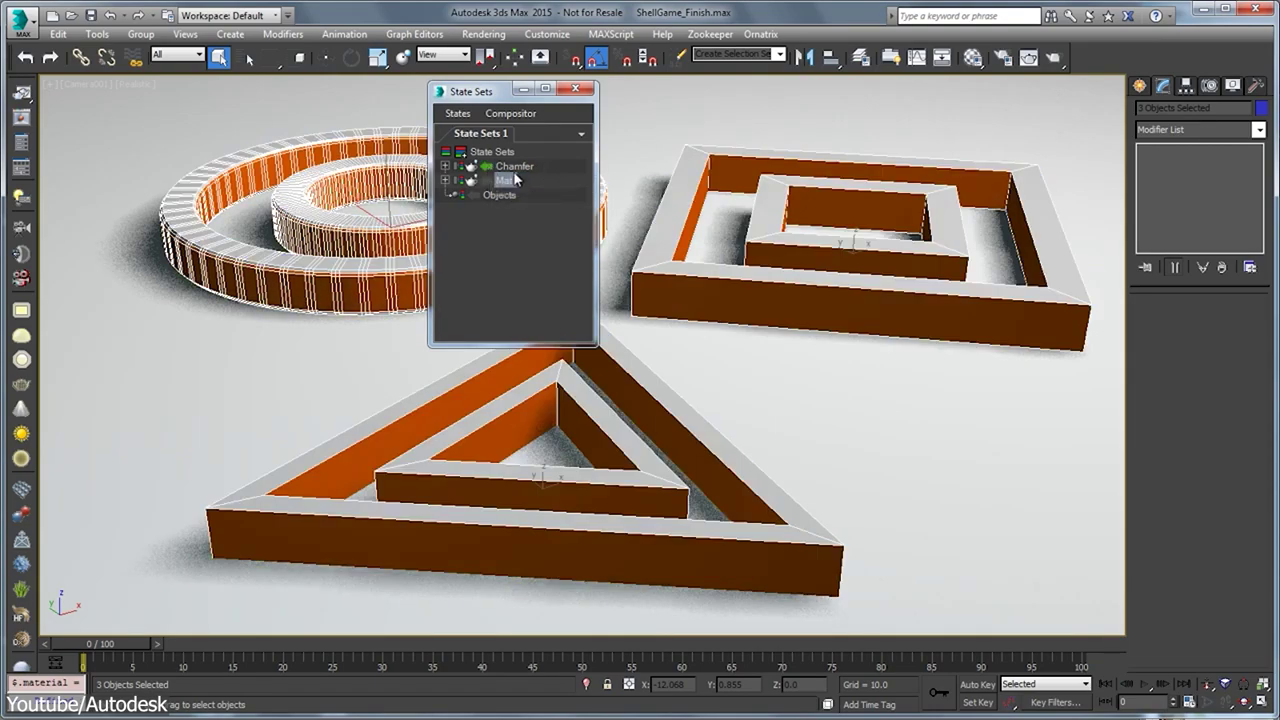
pyautogui.click(457, 113)
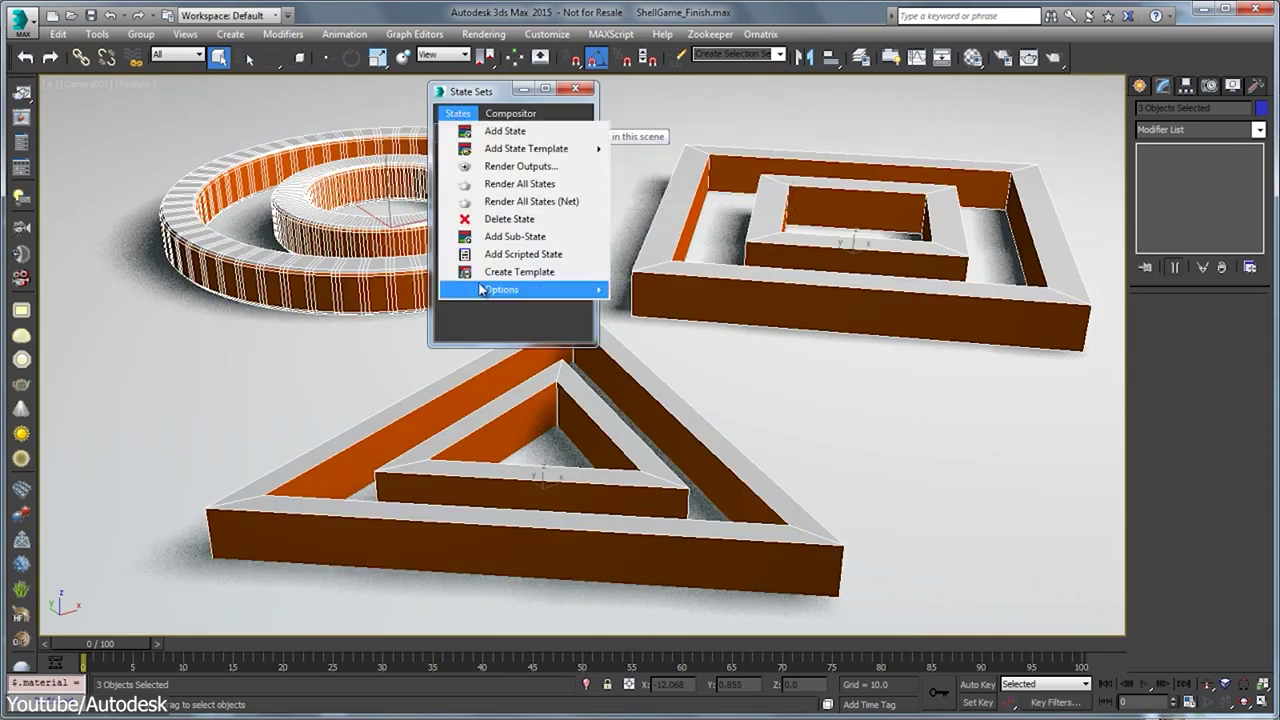
pyautogui.click(484, 244)
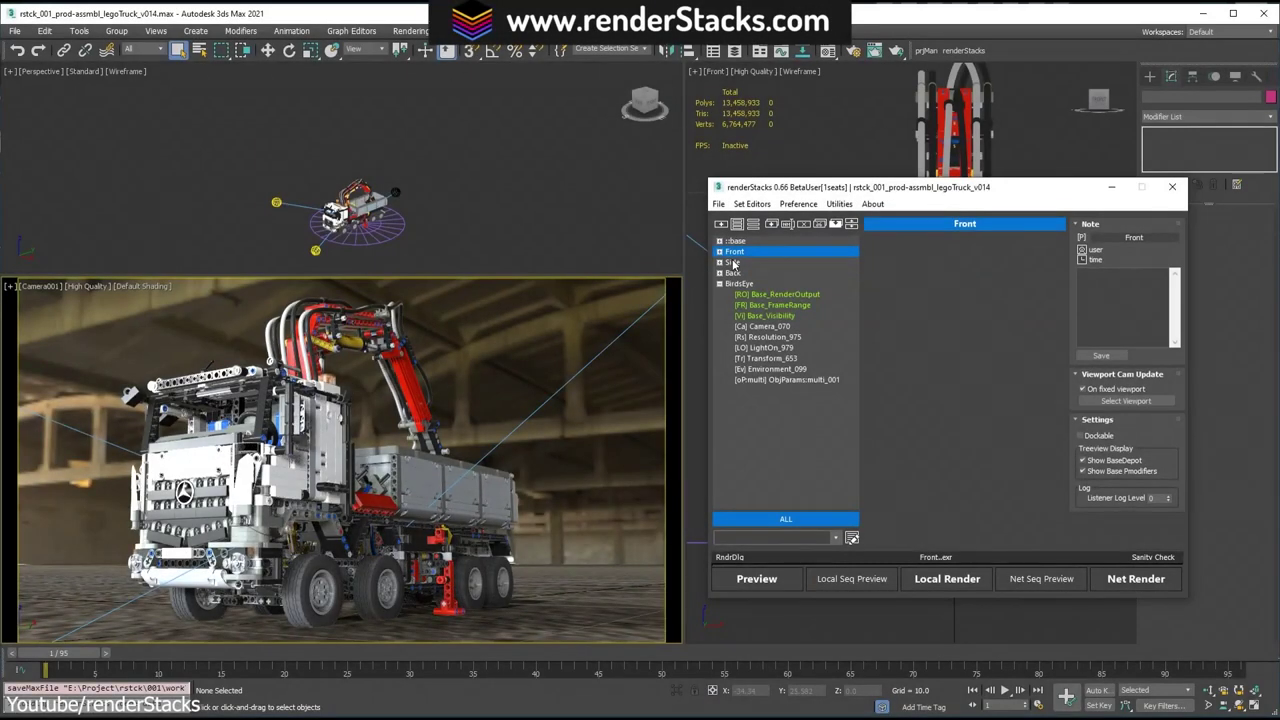
# Step: Step through the Side, Back and BirdsEye passes, the Subd settings and the modelAll pass
pyautogui.click(733, 262)
pyautogui.click(734, 273)
pyautogui.click(737, 285)
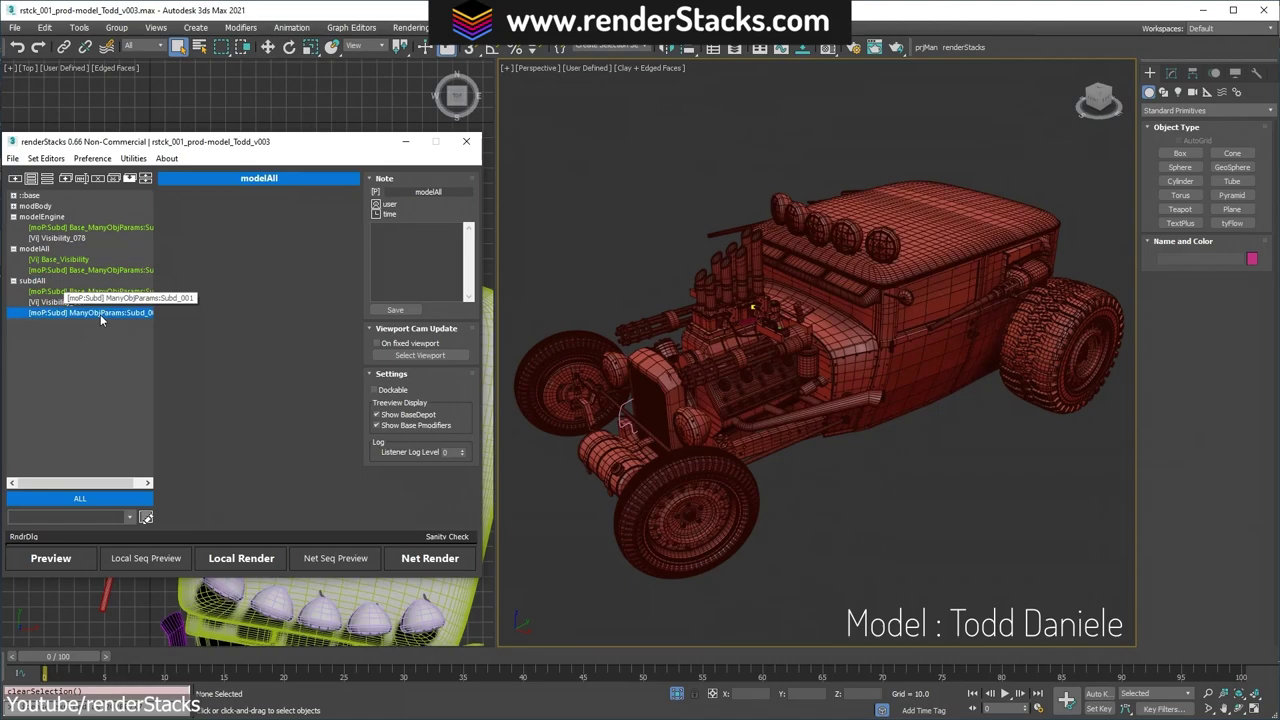
pyautogui.click(100, 314)
pyautogui.click(35, 248)
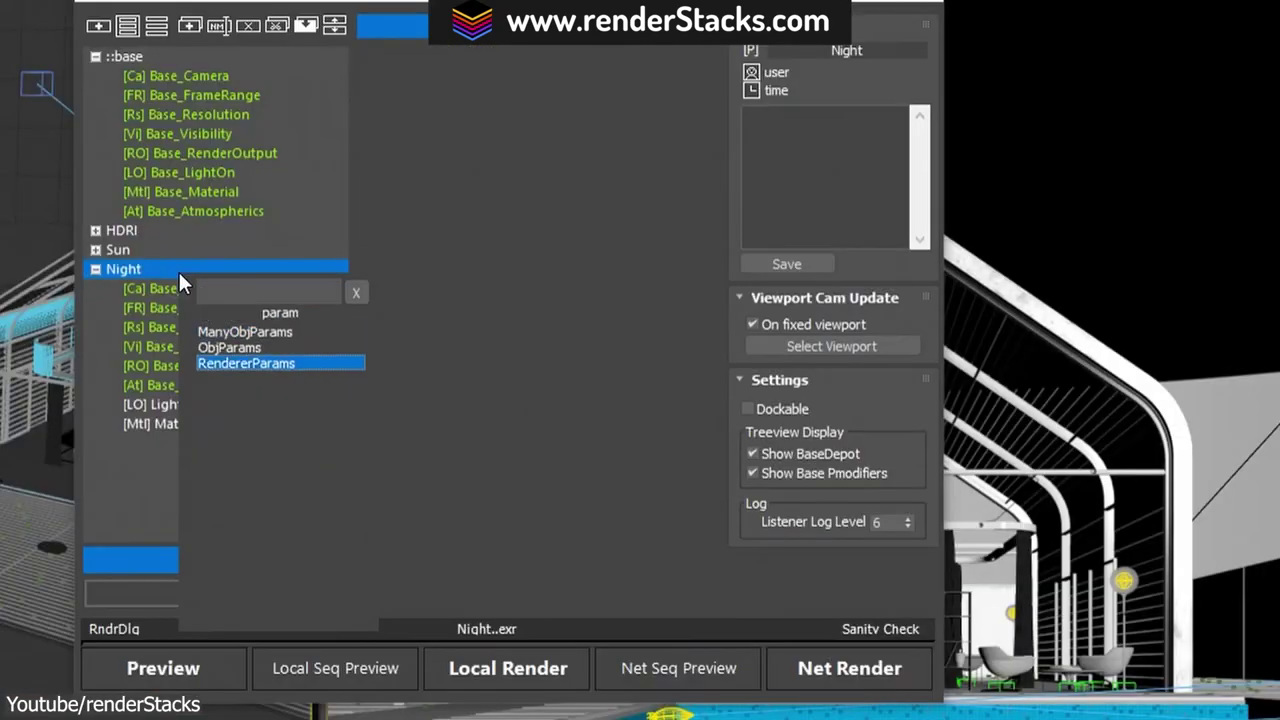
# Step: Add renderer parameters to the Night pass, preview it, and select Visibility_817 and Environment_882
pyautogui.press('Return')
pyautogui.rightClick(474, 177)
pyautogui.scroll(-15, 1018, 480)
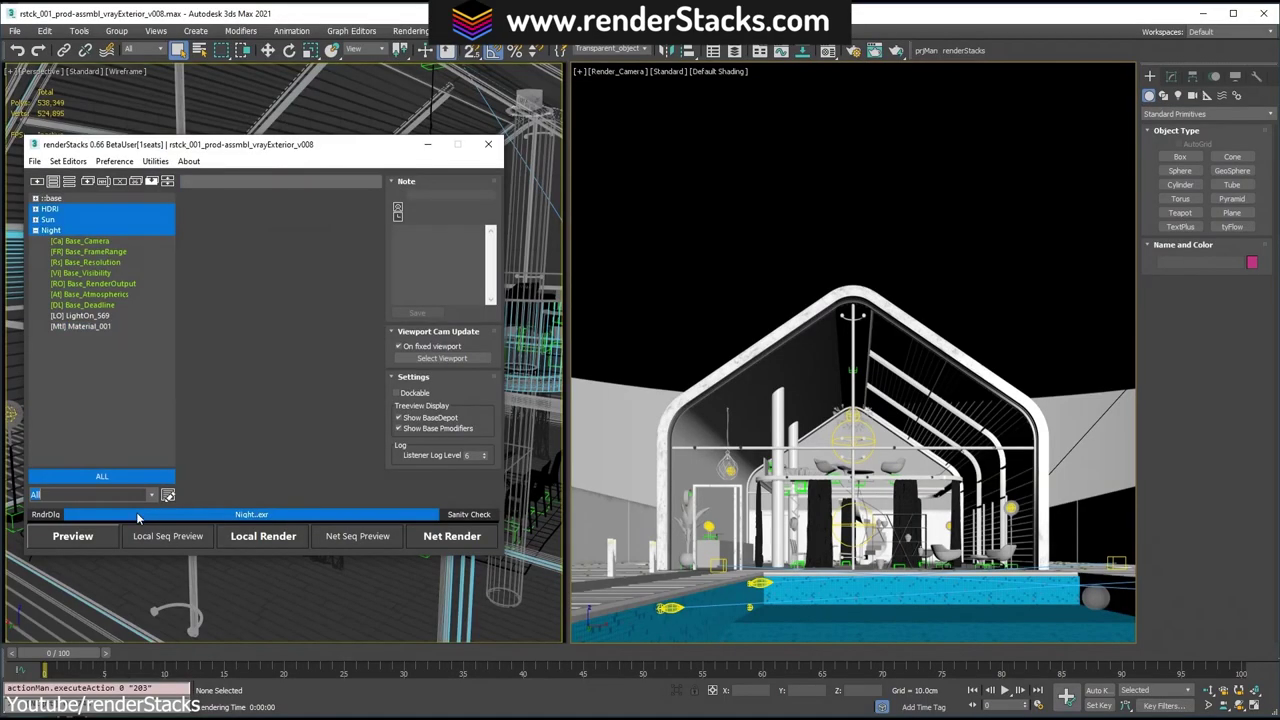
pyautogui.click(72, 536)
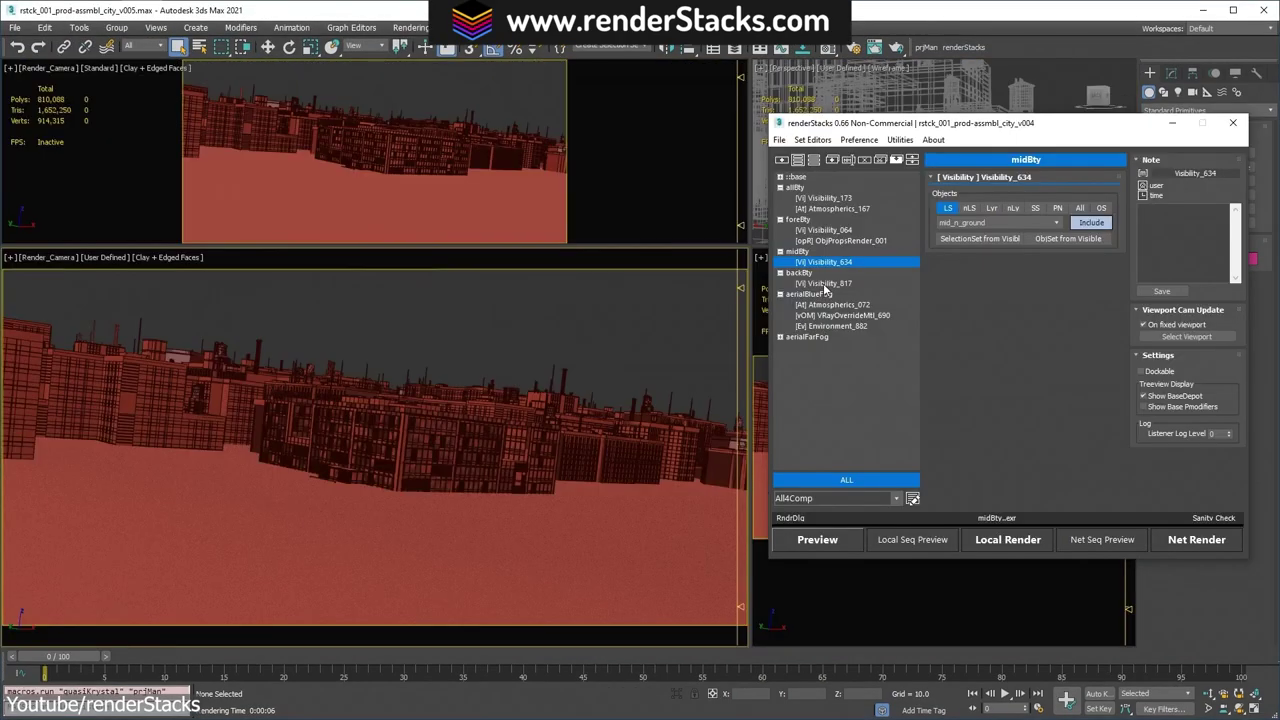
pyautogui.click(824, 283)
pyautogui.click(826, 327)
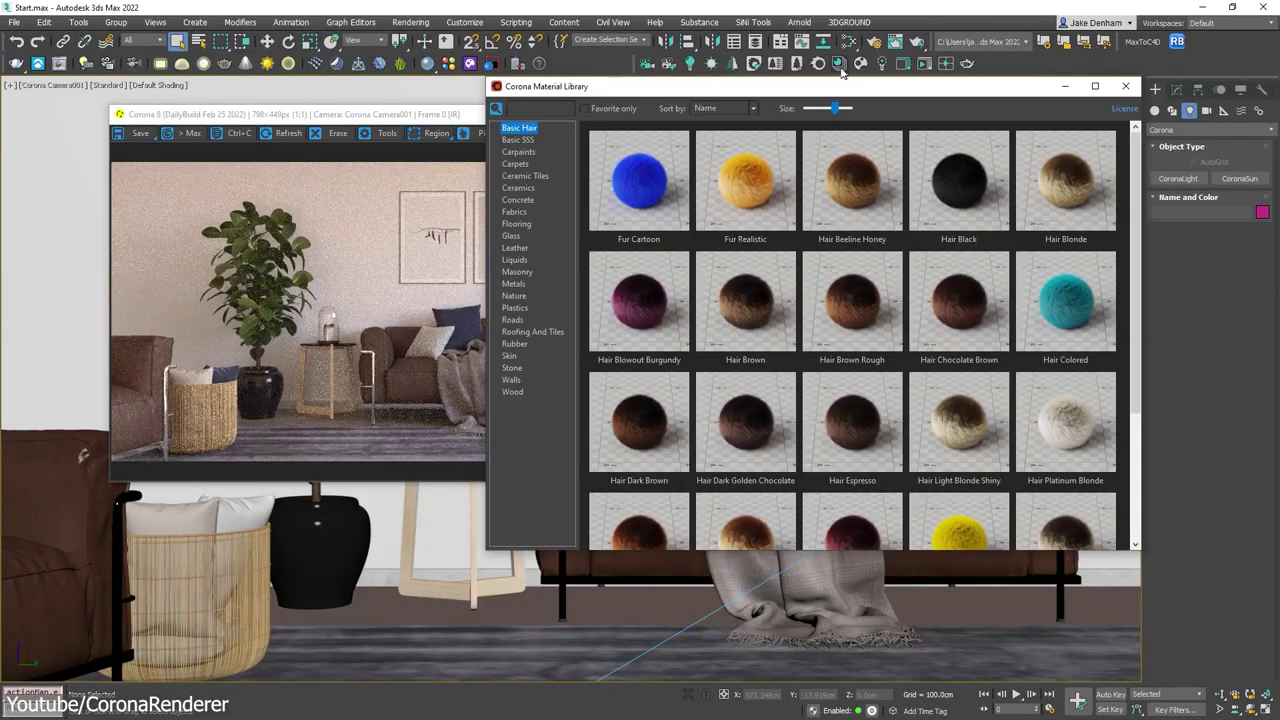
# Step: Show the Flooring materials and select the floor to check its mapping
pyautogui.click(516, 223)
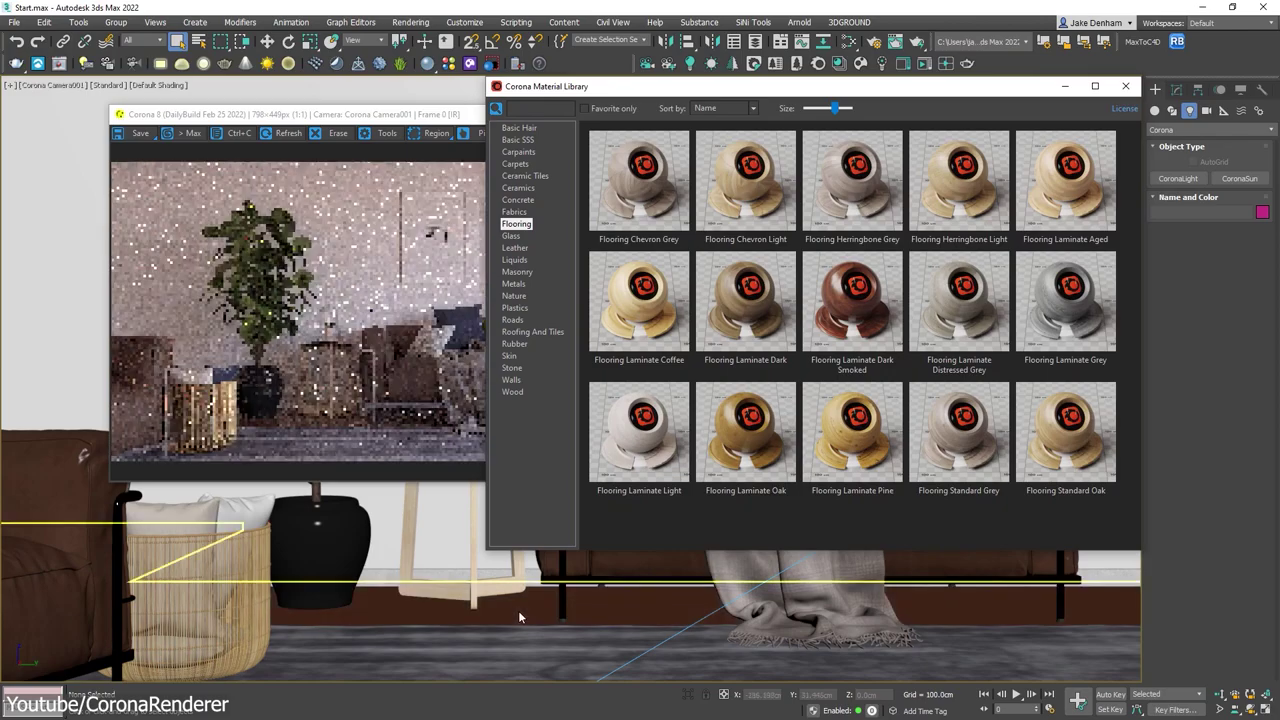
pyautogui.click(504, 618)
pyautogui.click(1176, 89)
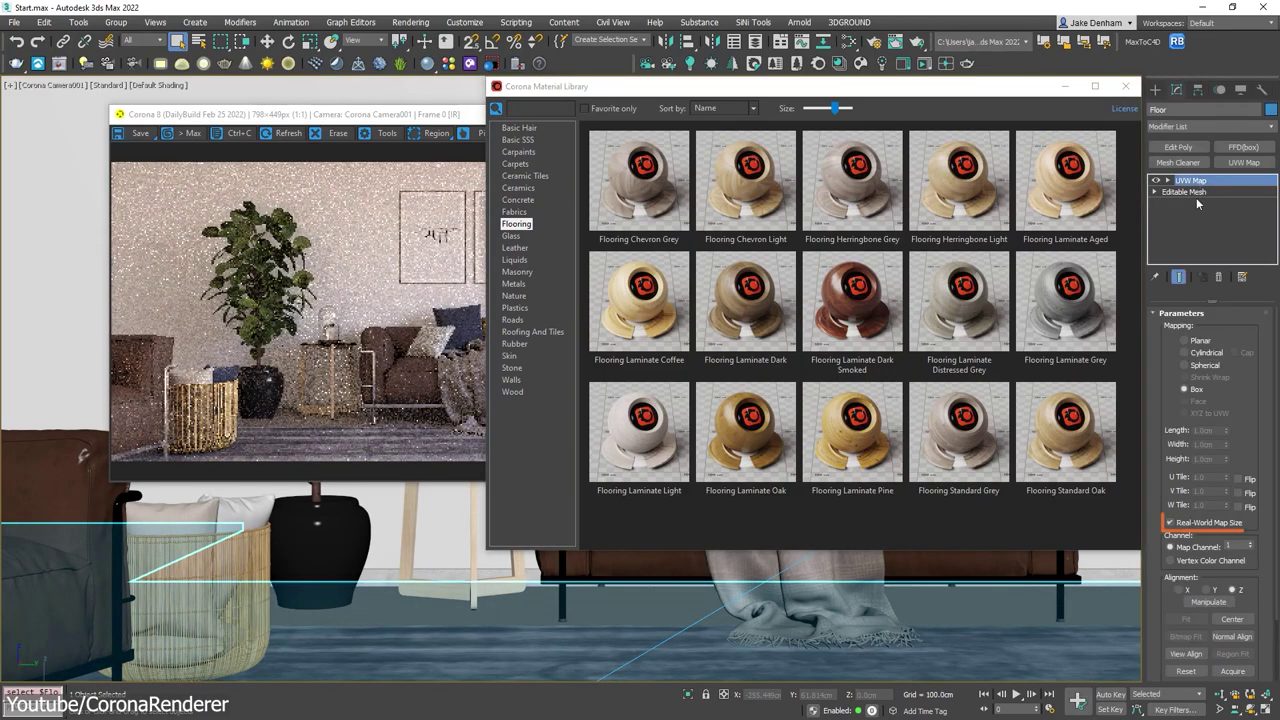
# Step: Assign Wall Paint Autumn Maple Matte to the walls, close the library, and render
pyautogui.click(511, 379)
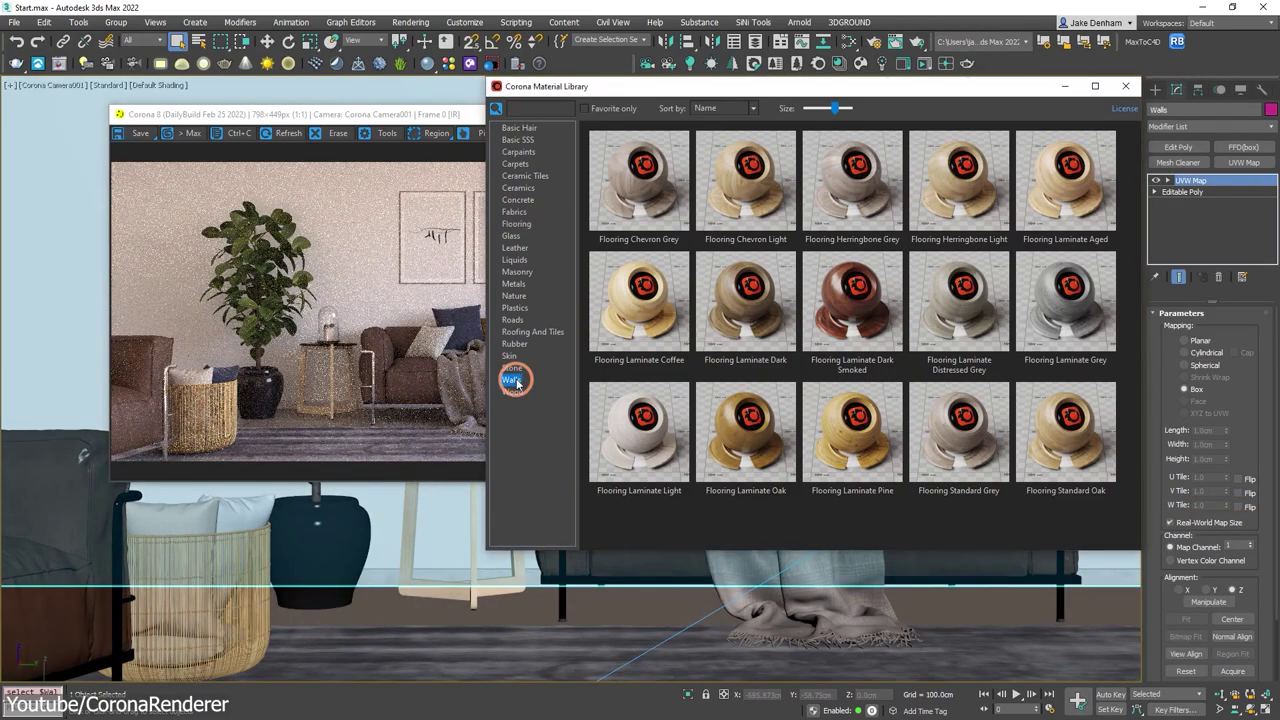
pyautogui.scroll(-3, 765, 297)
pyautogui.doubleClick(773, 317)
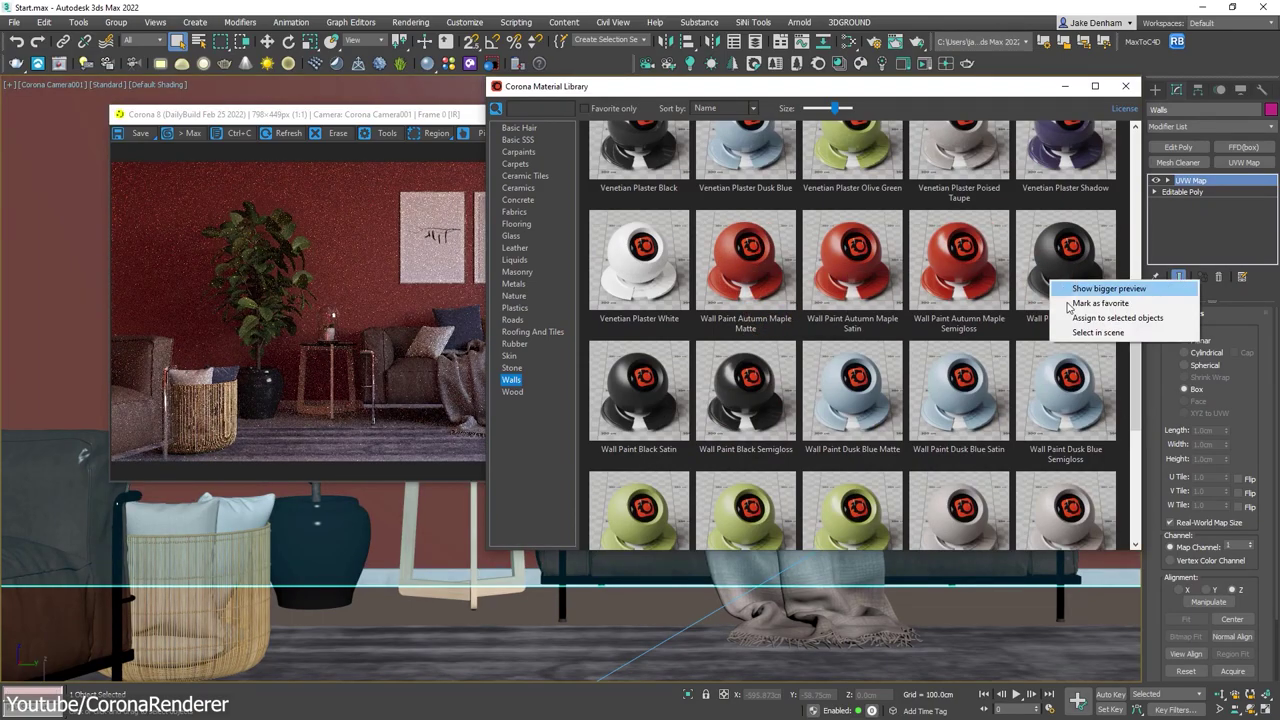
pyautogui.click(1110, 317)
pyautogui.click(1125, 87)
pyautogui.click(764, 134)
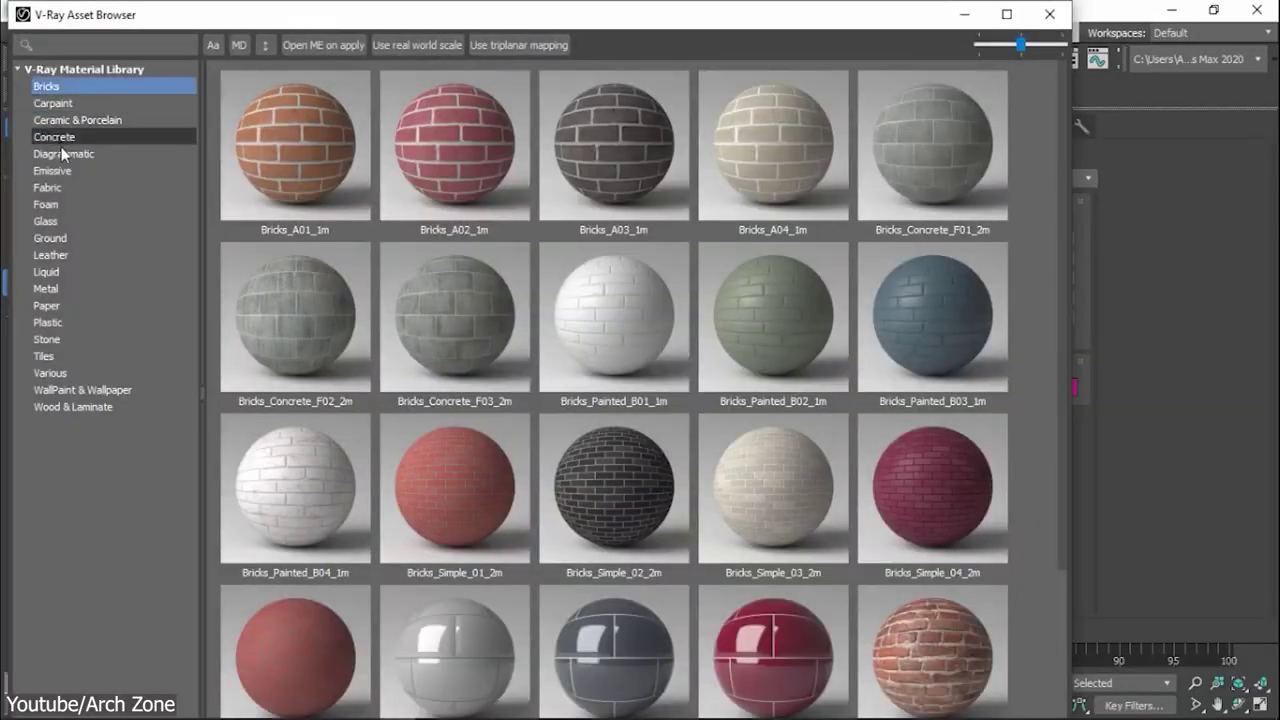
# Step: Browse the Ground, Liquid, Paper, Tiles and WallPaint & Wallpaper material categories
pyautogui.moveTo(55, 104); pyautogui.dragTo(55, 228)
pyautogui.click(52, 237)
pyautogui.click(54, 274)
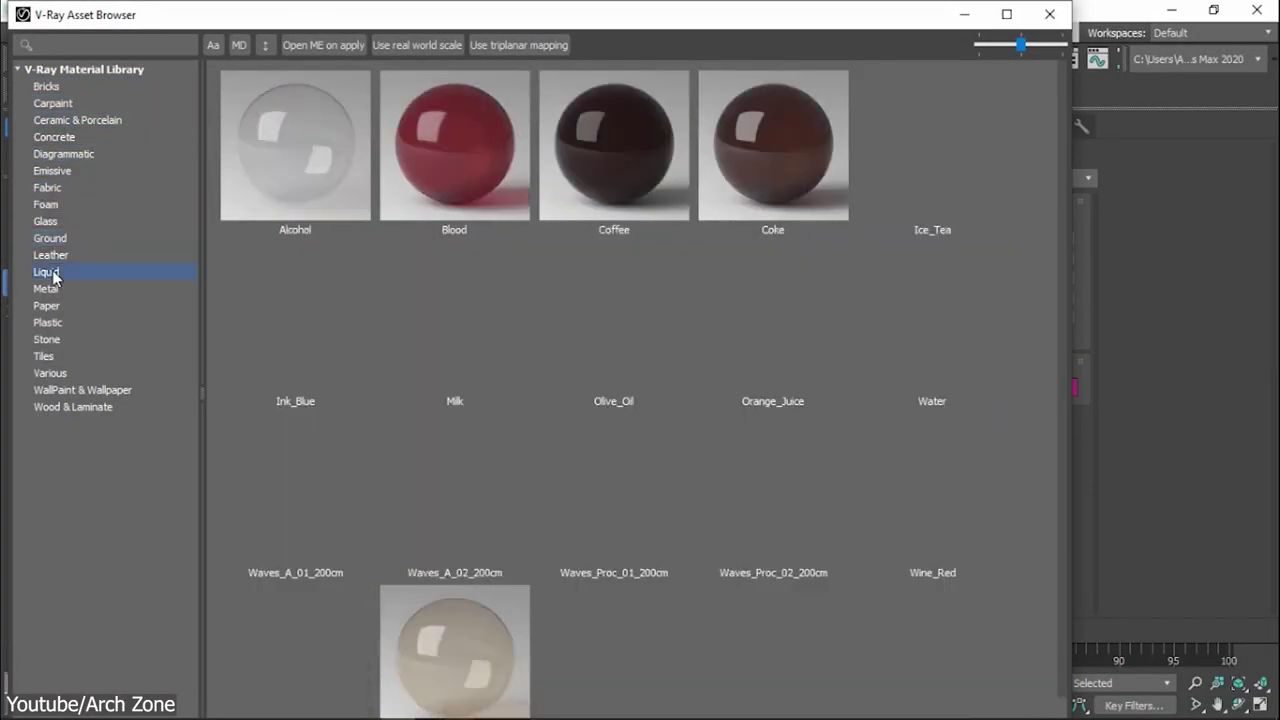
pyautogui.click(52, 307)
pyautogui.click(50, 357)
pyautogui.click(62, 390)
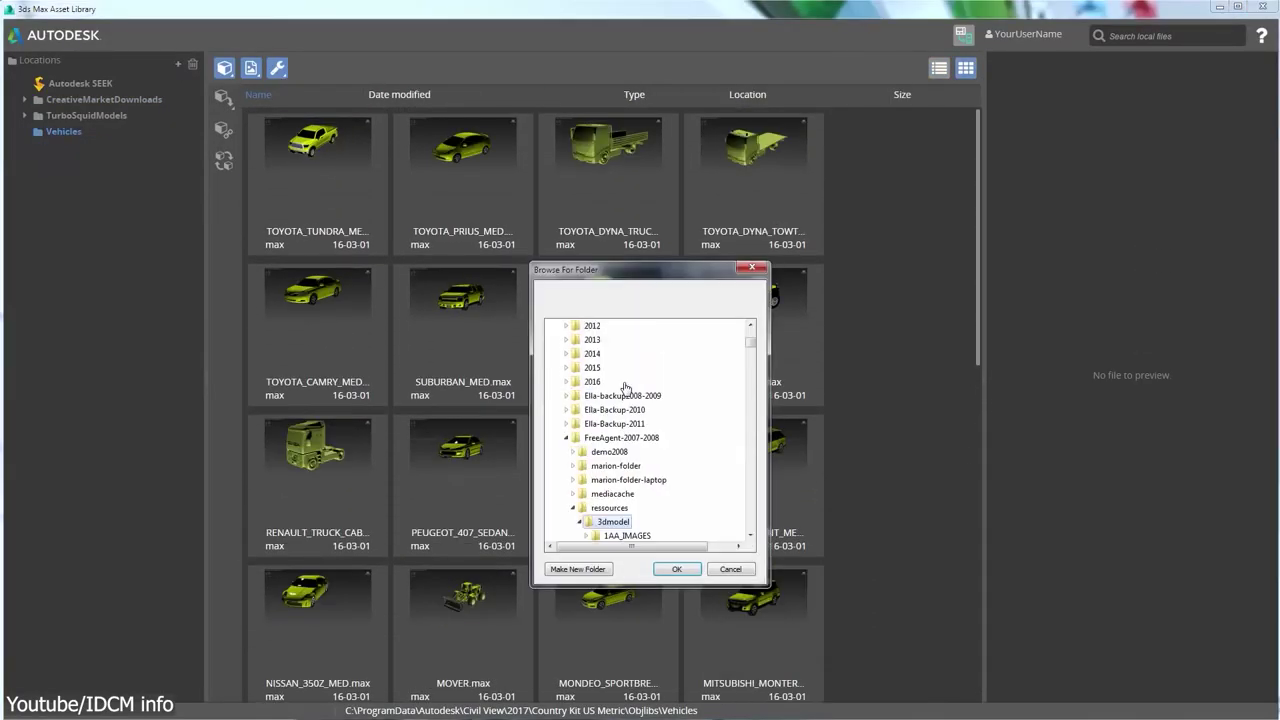
# Step: Add 3dmodel as a library location and search the library for 'chair'
pyautogui.click(676, 568)
pyautogui.click(1175, 40)
pyautogui.write('chair')
pyautogui.moveTo(973, 129); pyautogui.dragTo(976, 220)
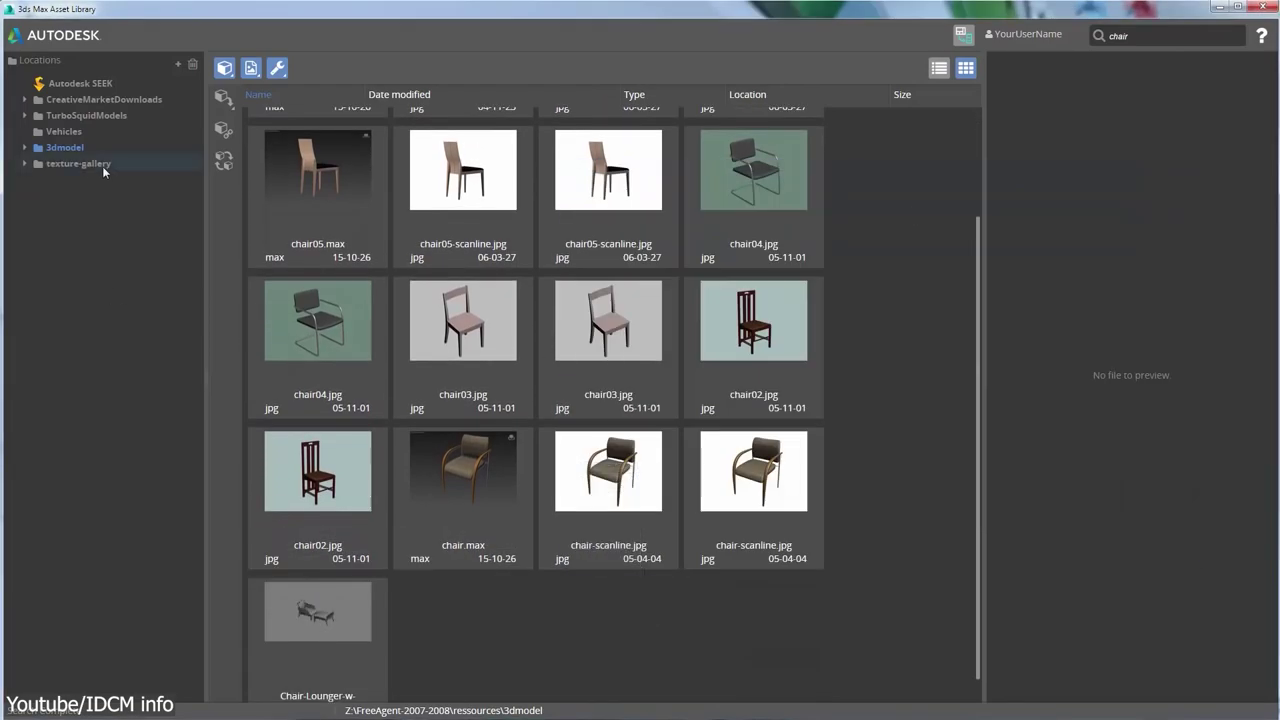
# Step: Add the texture-gallery folder and require files to match all chosen categories (AND)
pyautogui.click(104, 167)
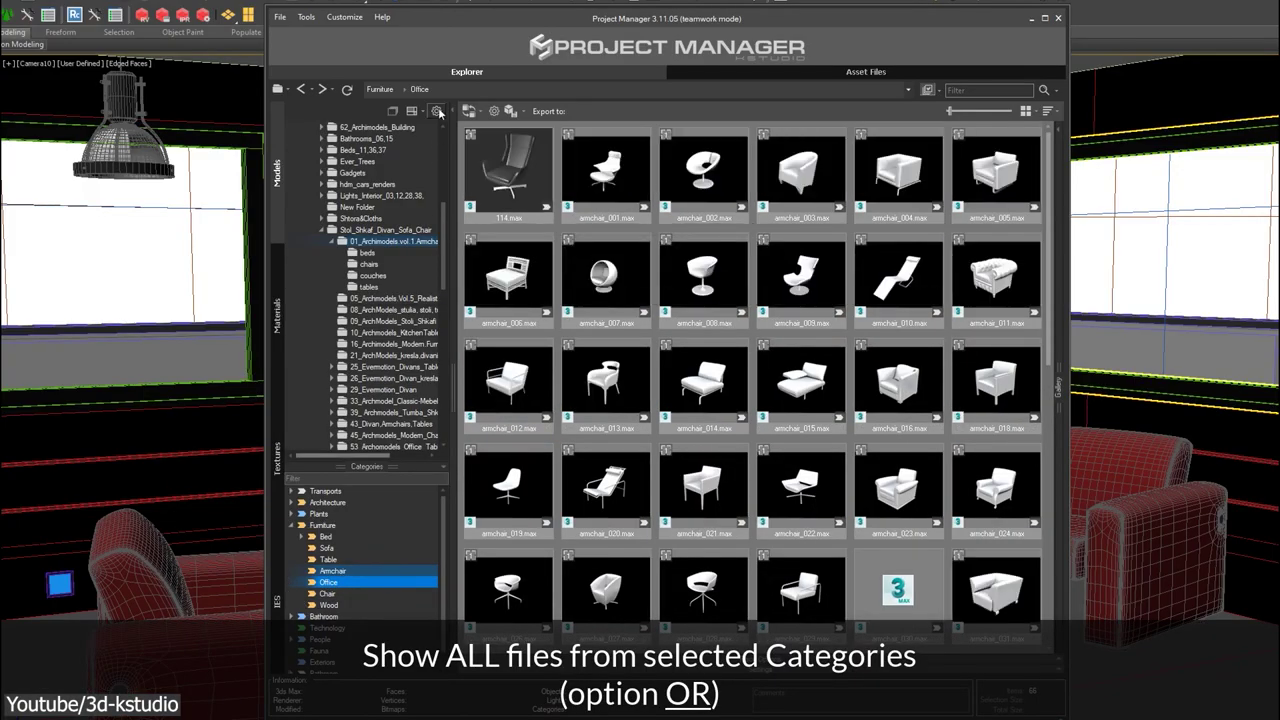
pyautogui.click(436, 111)
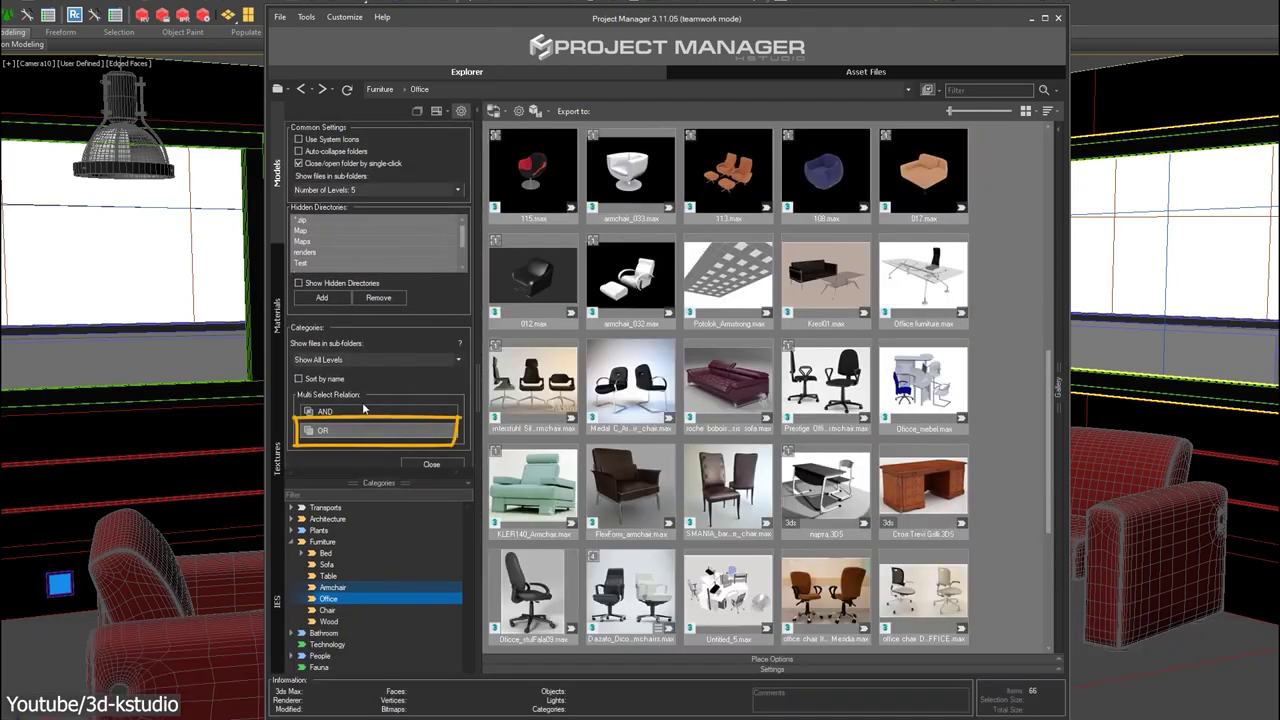
pyautogui.click(347, 414)
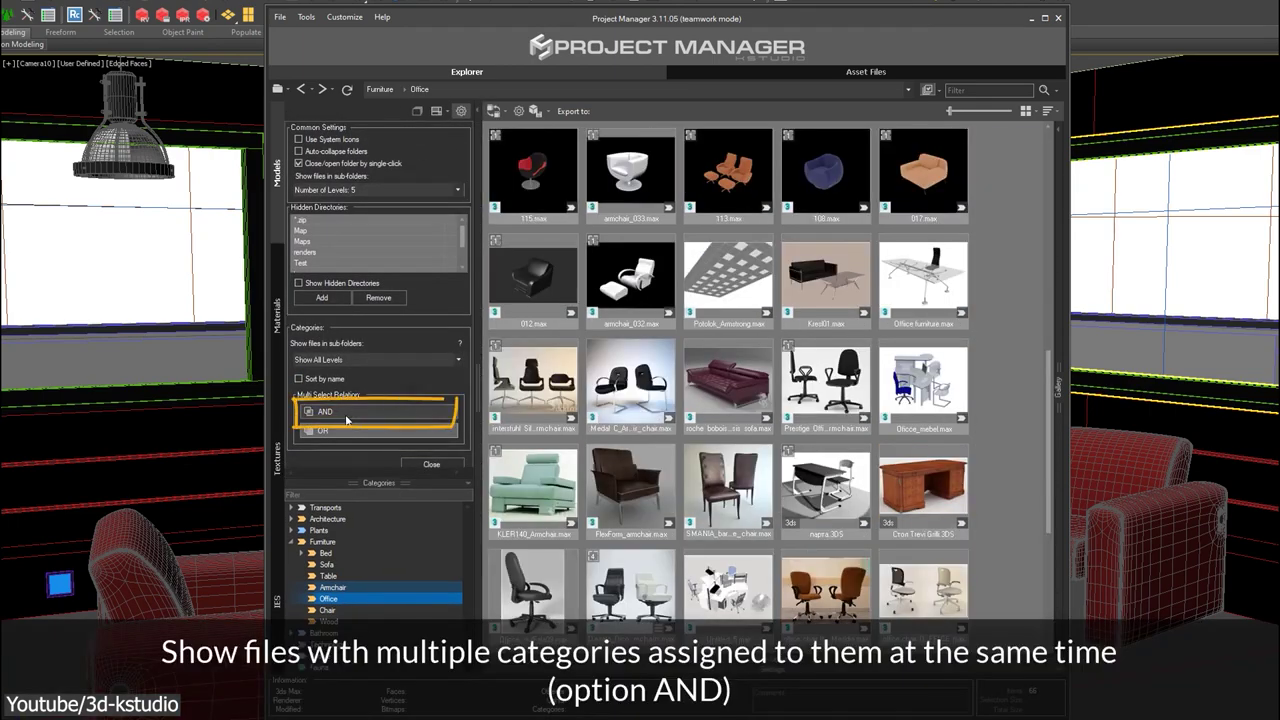
pyautogui.click(433, 464)
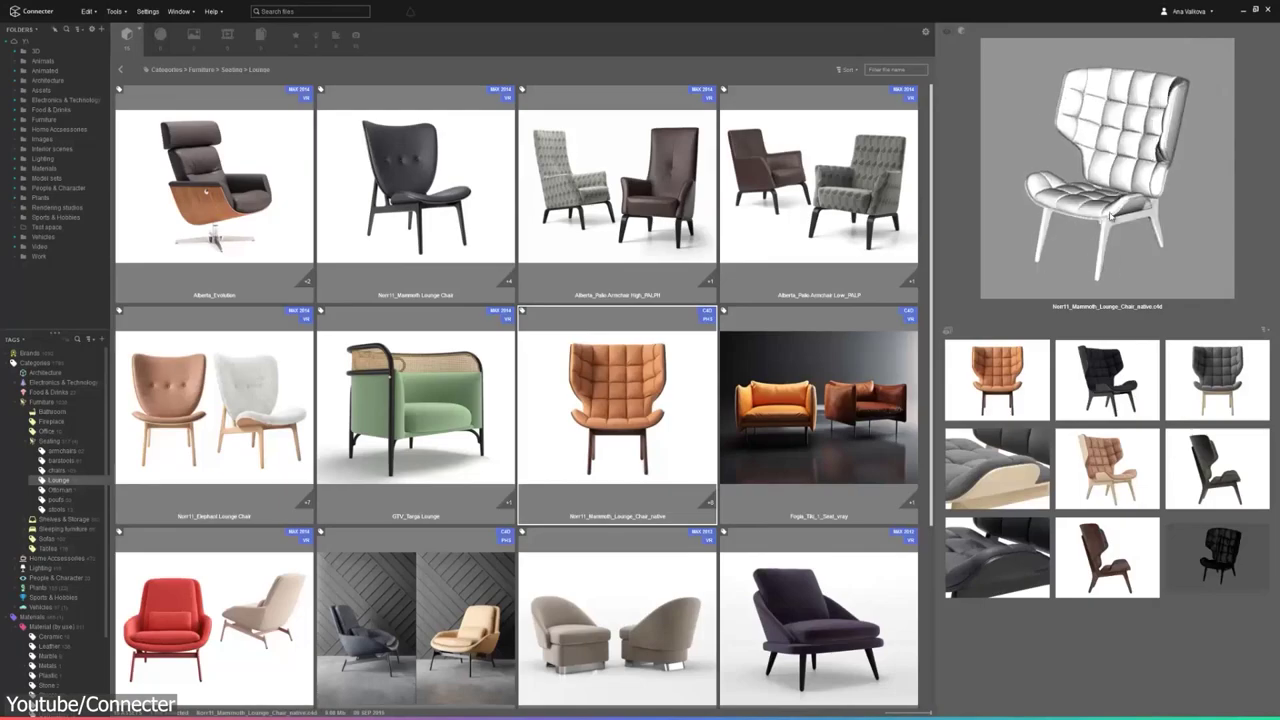
# Step: Drop the blue fabric, then the DS-Artisano material, onto the sofas
pyautogui.moveTo(1115, 580); pyautogui.dragTo(432, 470)
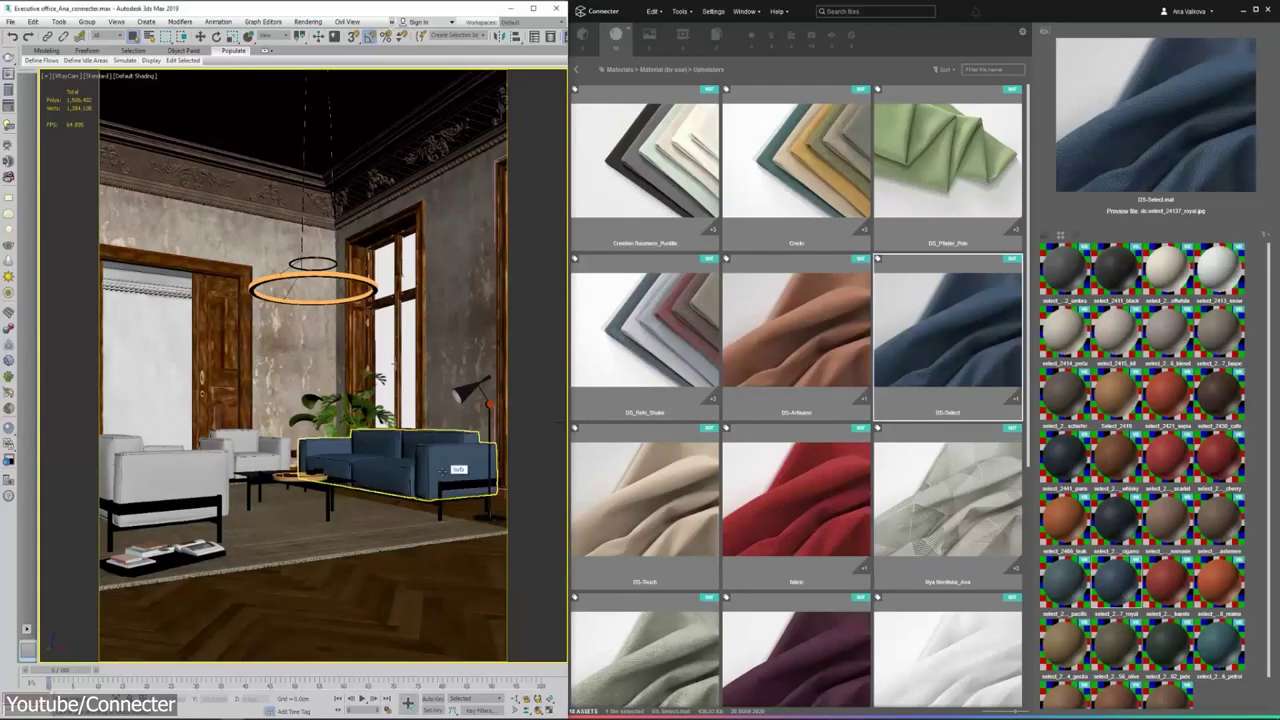
pyautogui.moveTo(288, 462); pyautogui.dragTo(288, 462)
pyautogui.click(796, 330)
pyautogui.moveTo(1063, 330); pyautogui.dragTo(312, 508)
# Step: Preview the DS-Touch variants, then reselect the DS-Artisano material
pyautogui.click(686, 496)
pyautogui.moveTo(870, 361); pyautogui.dragTo(880, 358)
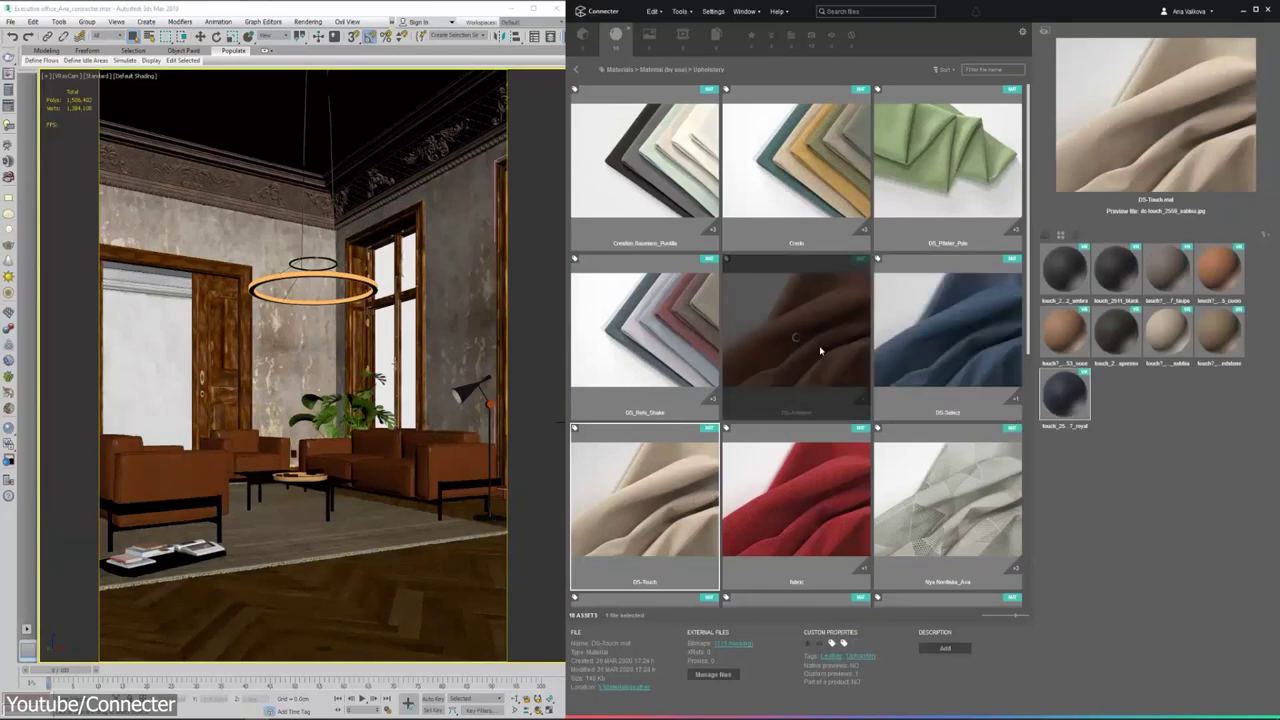
pyautogui.click(826, 350)
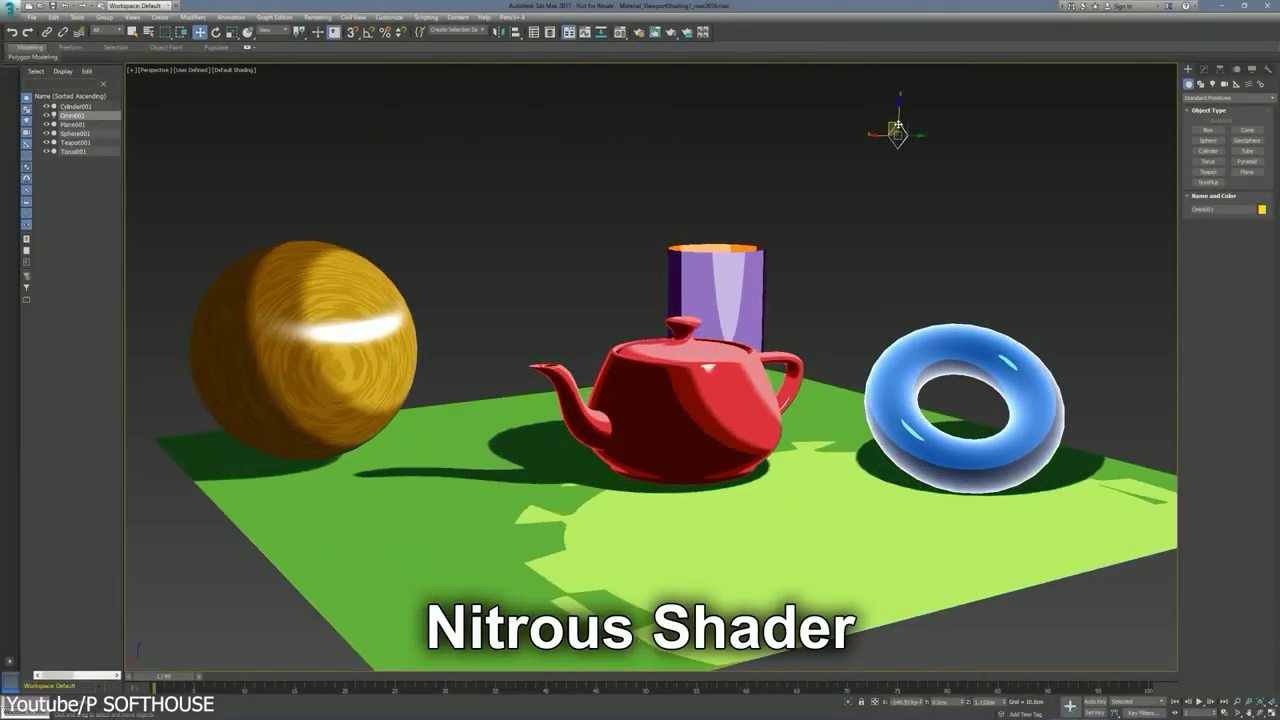
# Step: Drag the Omni light to a new position so the shadows shift
pyautogui.moveTo(898, 126); pyautogui.dragTo(425, 121)
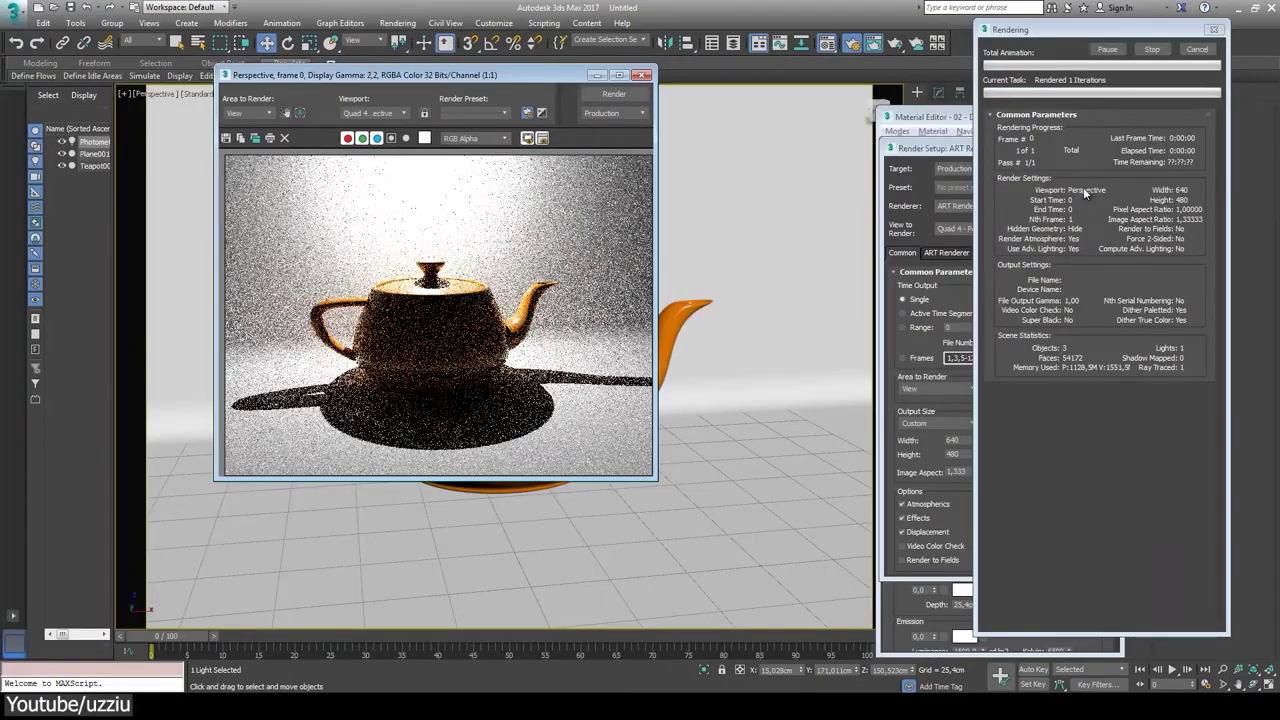
# Step: Close the finished ART Renderer progress window
pyautogui.click(1197, 50)
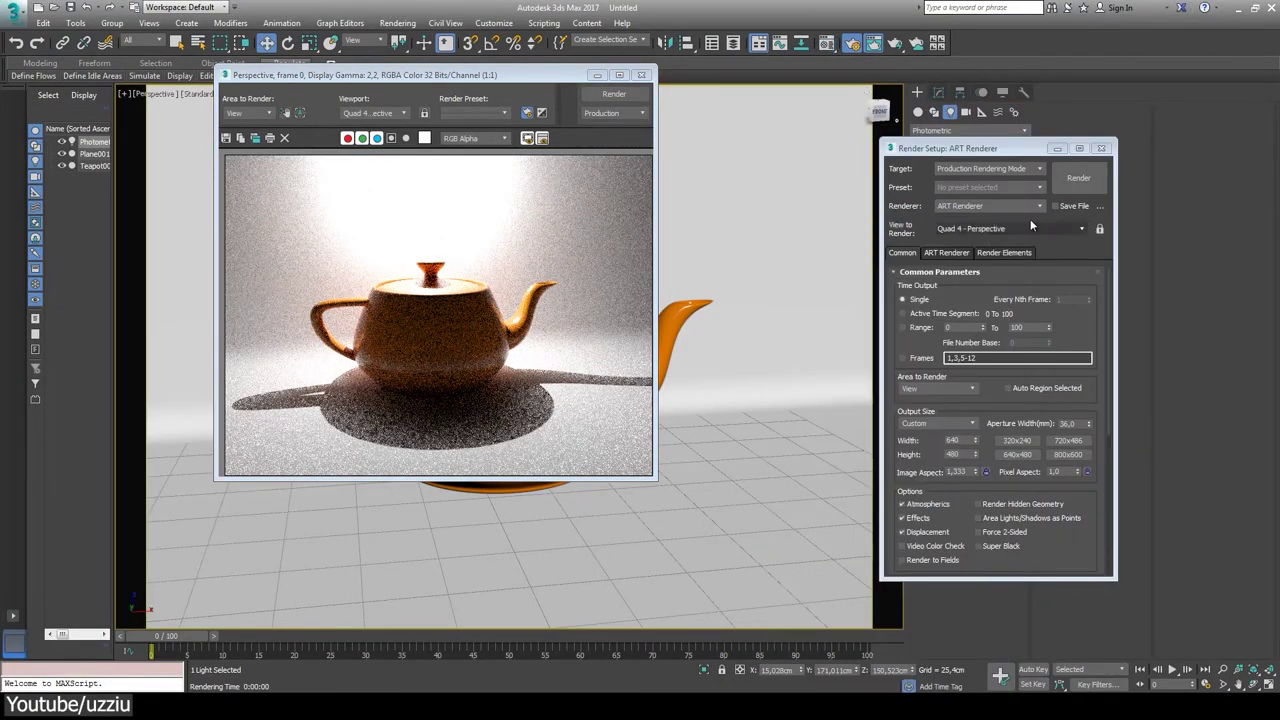